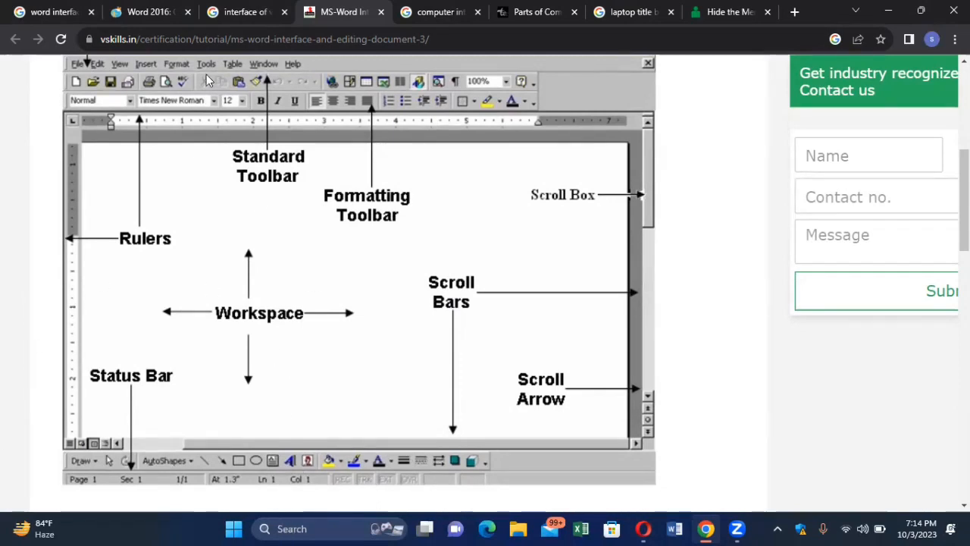
- Open the GCFGlobal "Word 2016: Getting Started with Word" page and read its introduction down to the Word interface section
mouse_move(142, 15)
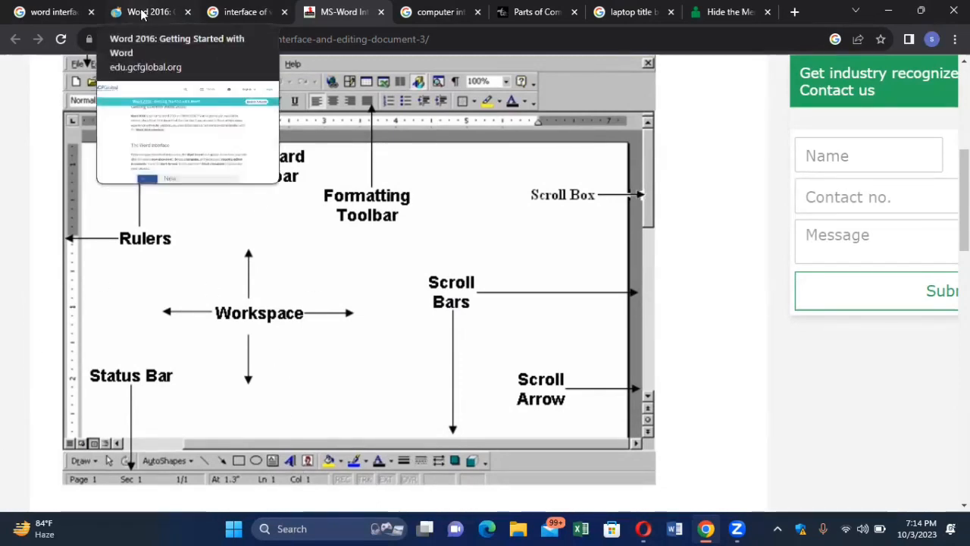
click(142, 14)
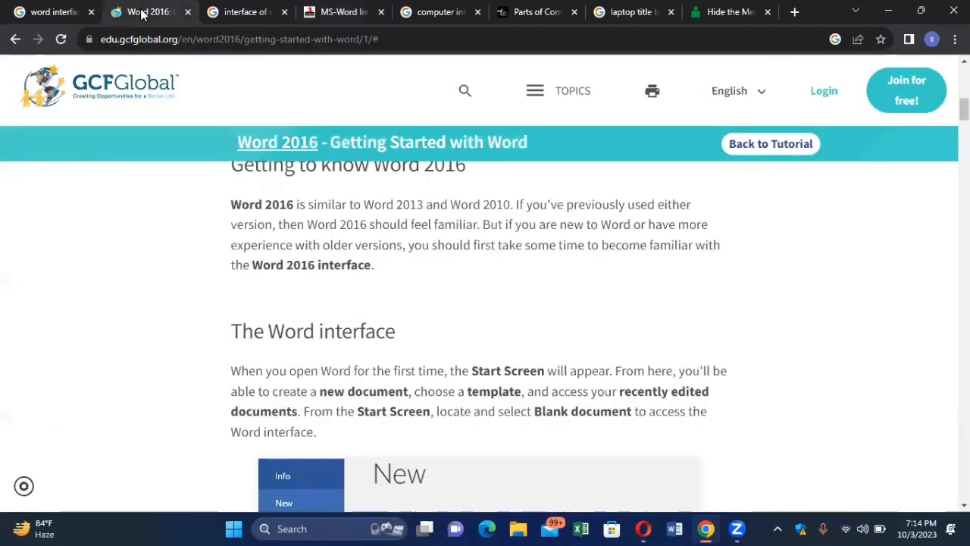
key(Down)
key(Down)
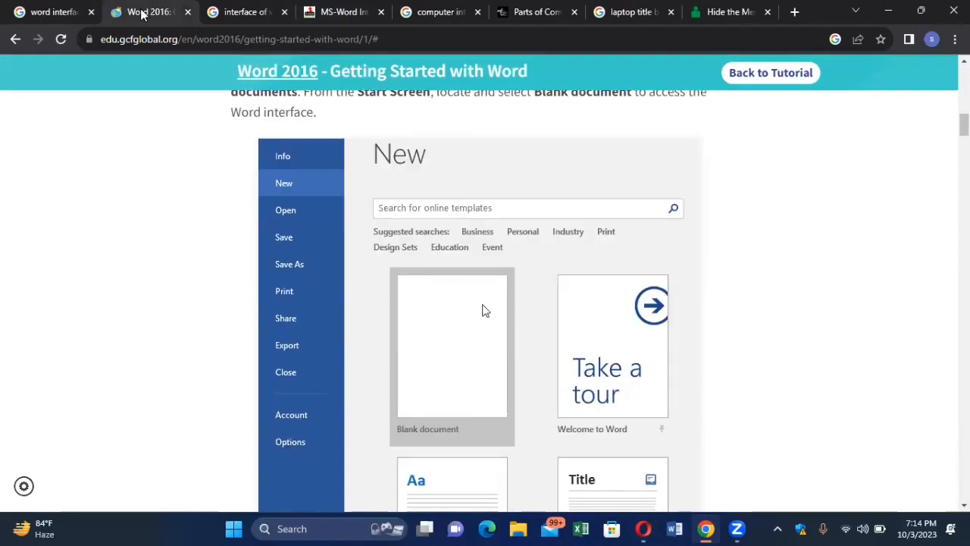
scroll(142, 15, up, 3)
scroll(142, 14, up, 2)
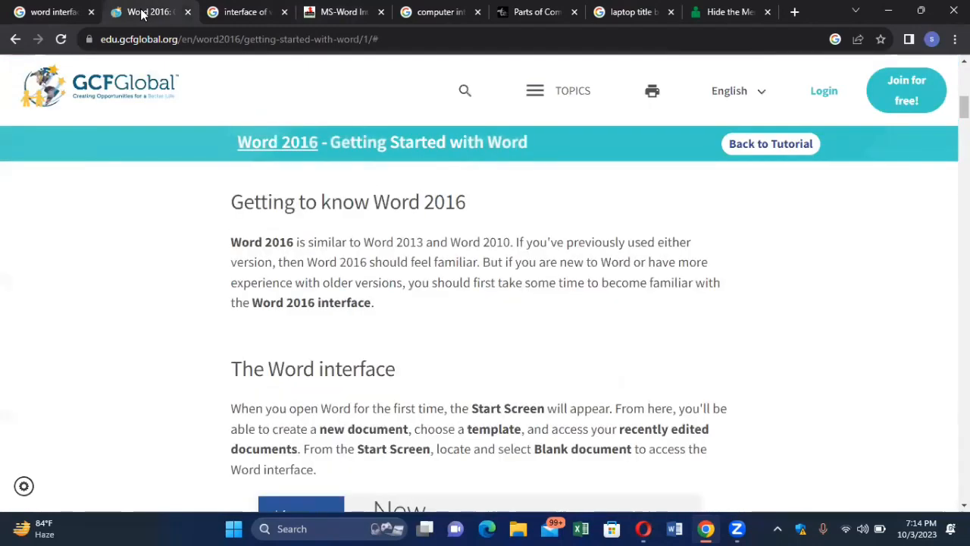
scroll(142, 14, down, 2)
scroll(142, 15, up, 3)
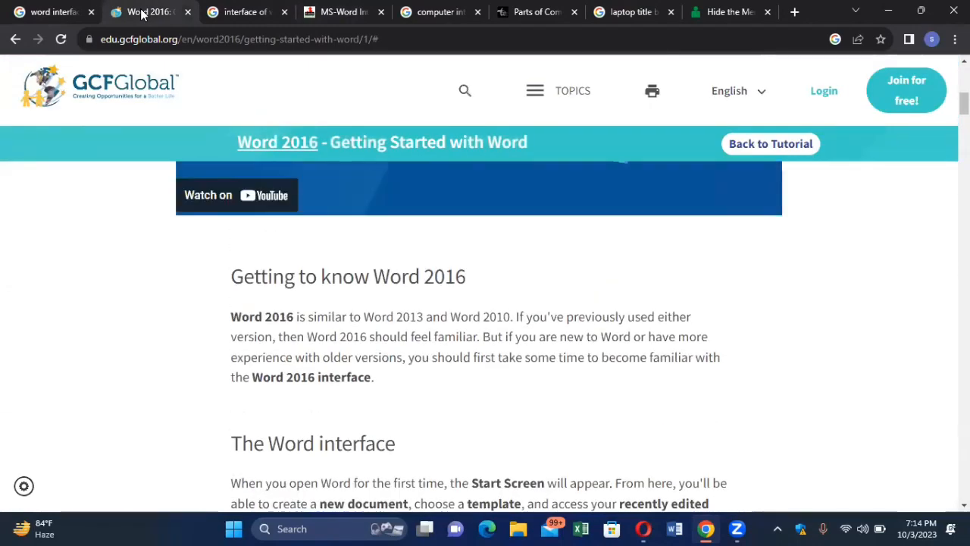
scroll(141, 15, up, 3)
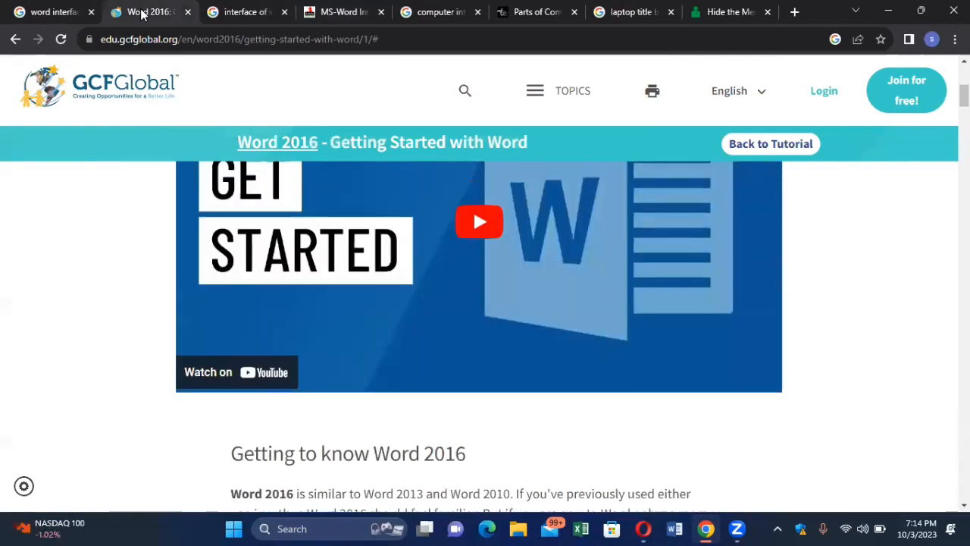
scroll(142, 14, down, 3)
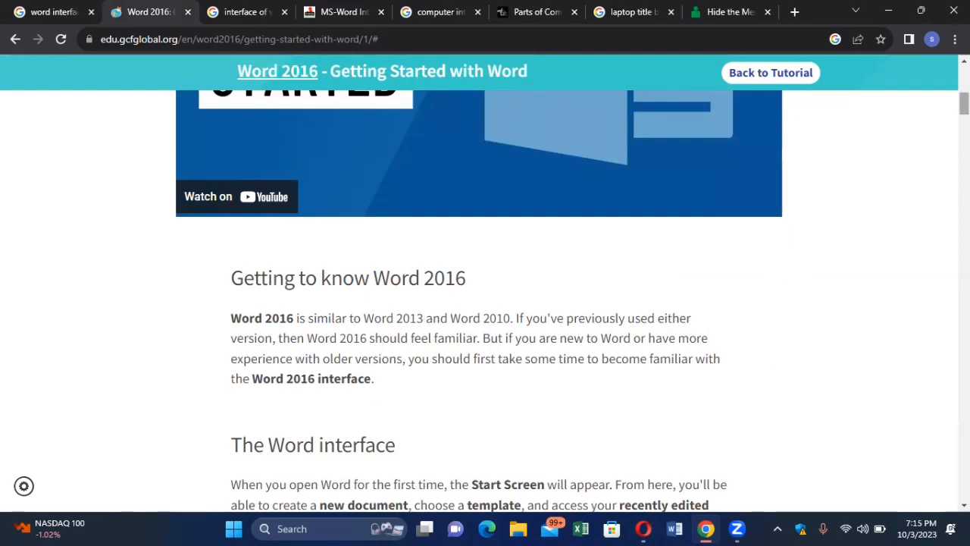
scroll(485, 303, down, 3)
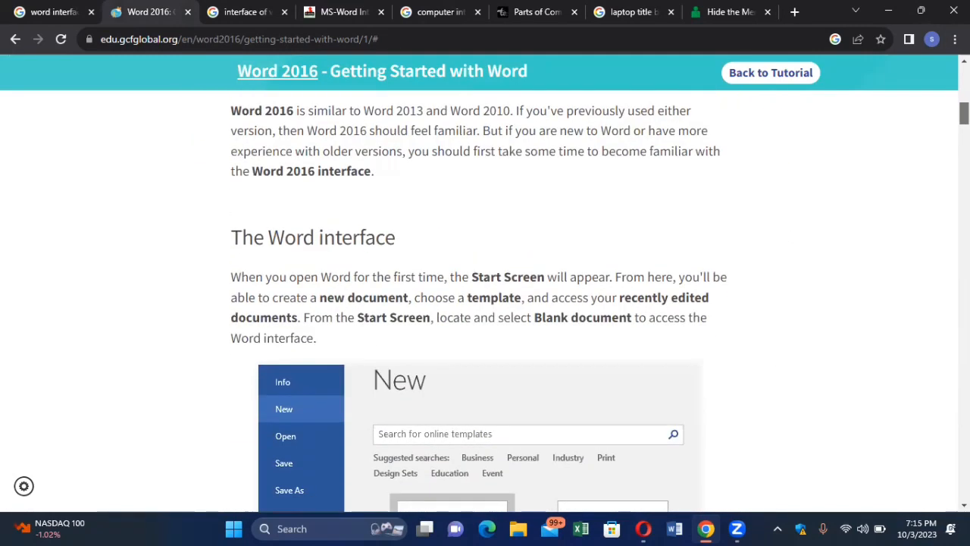
scroll(443, 108, down, 2)
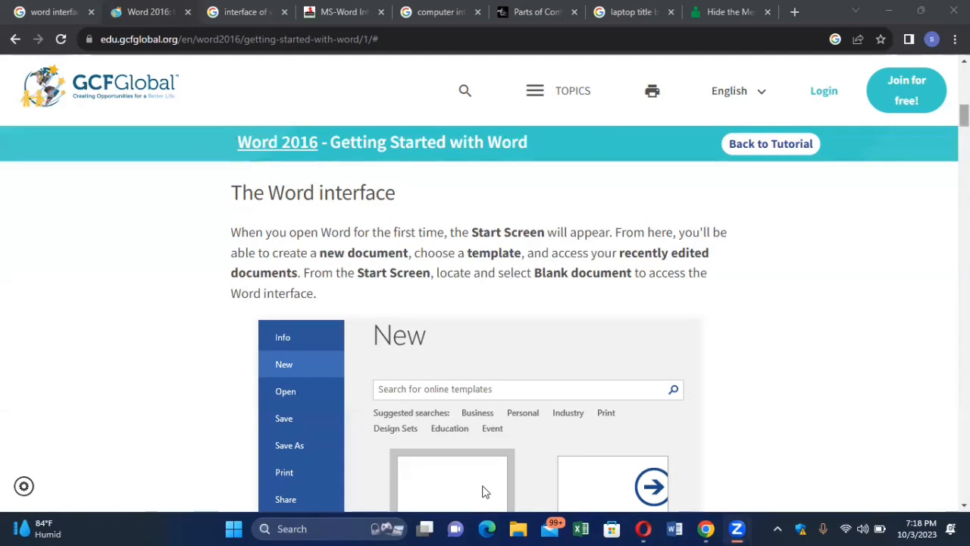
- Examine the tutorial's picture of the Word start screen and the interactive diagram of the Word interface
mouse_move(964, 115)
mouse_down()
mouse_move(964, 139)
mouse_move(963, 127)
mouse_up()
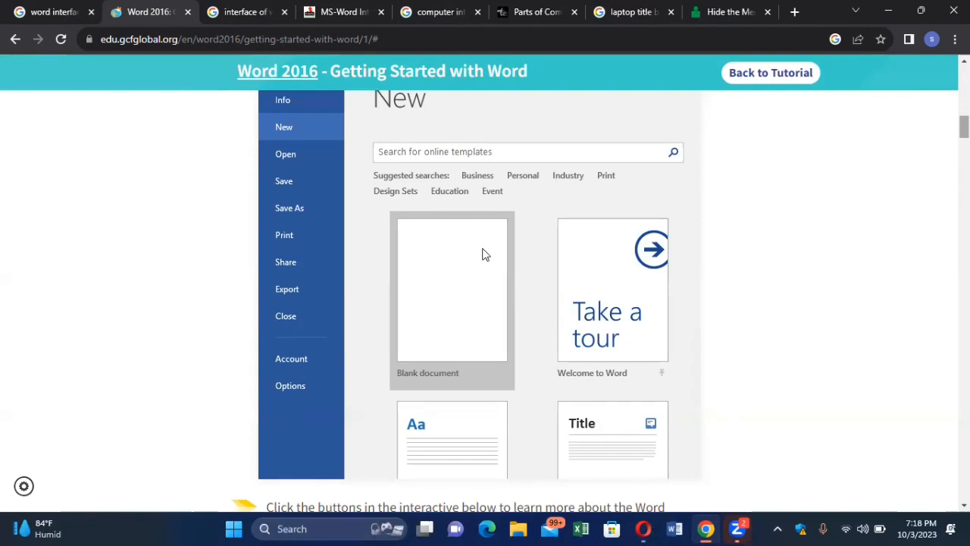
scroll(485, 303, up, 1)
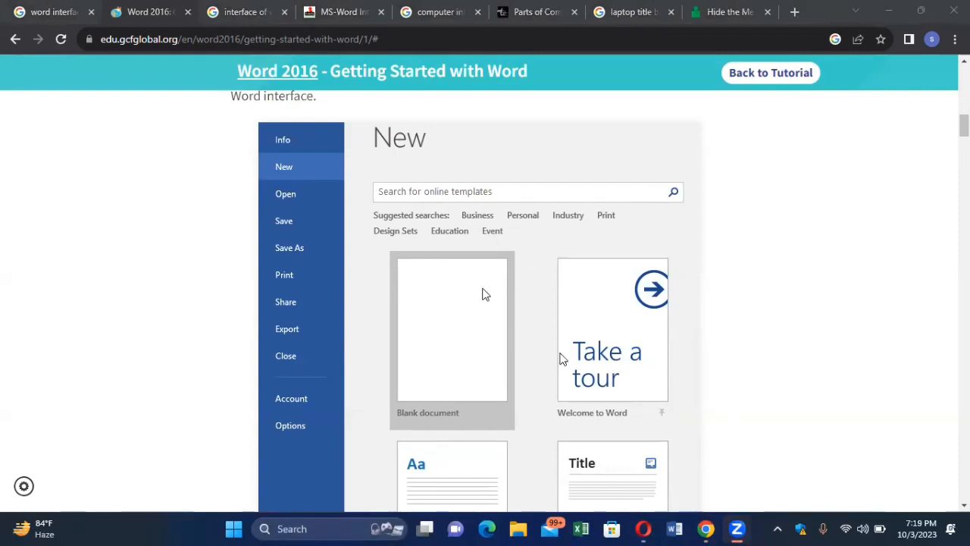
scroll(562, 359, up, 1)
scroll(562, 359, down, 3)
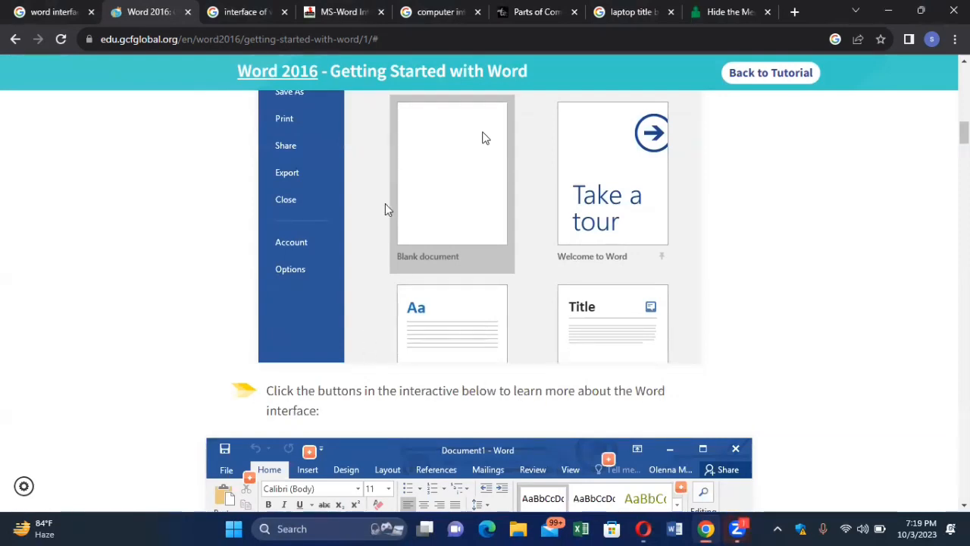
scroll(384, 203, up, 1)
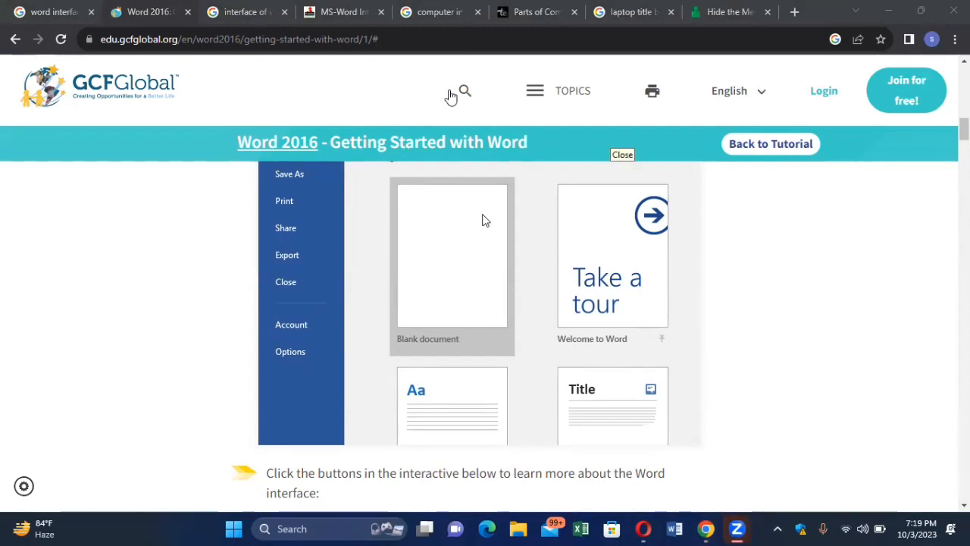
scroll(611, 141, down, 5)
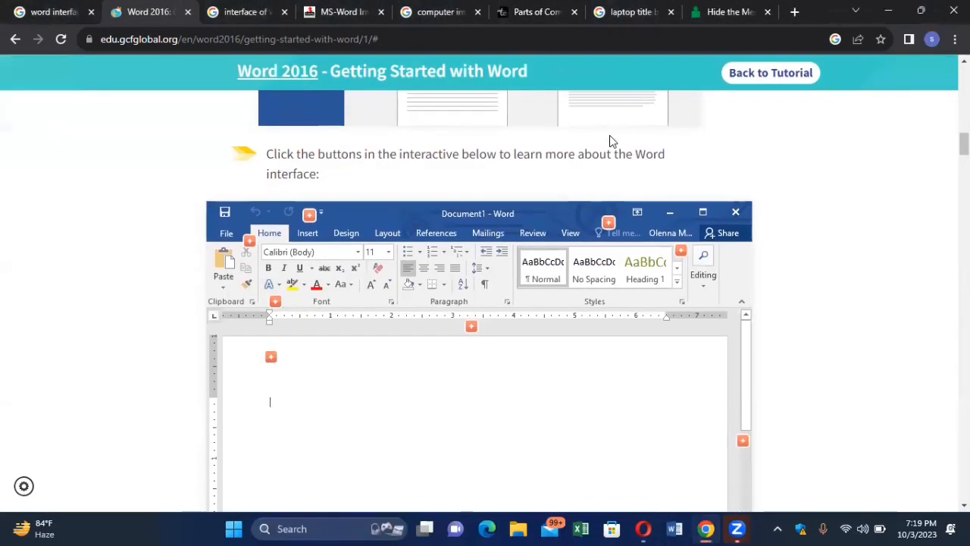
scroll(611, 141, down, 1)
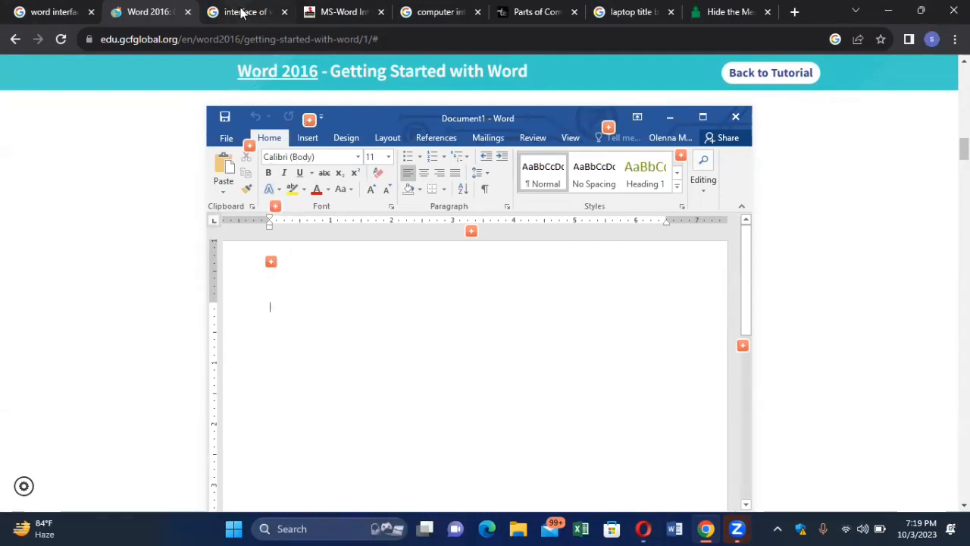
scroll(379, 363, down, 4)
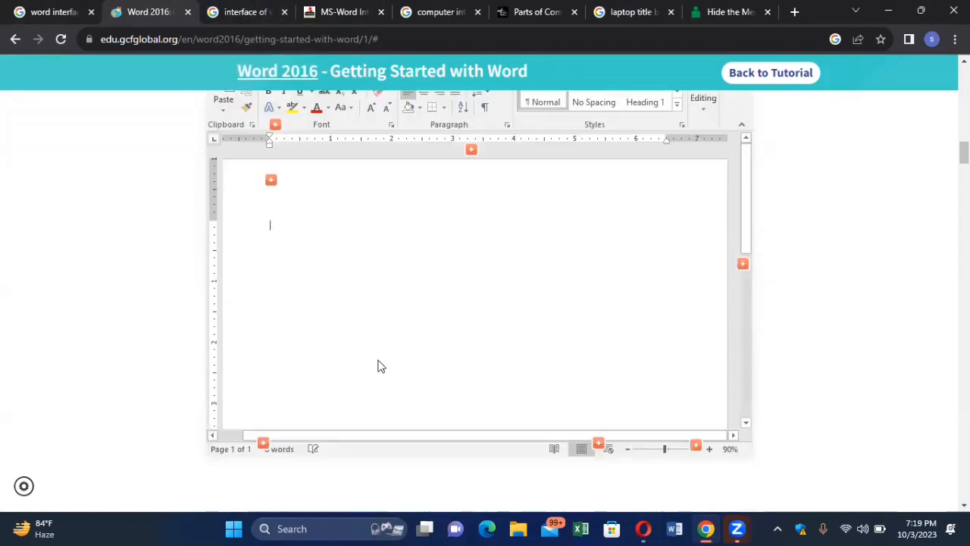
- Read the sections on the Word environment and the Ribbon, including tabs, command groups and showing or hiding the Ribbon
scroll(380, 366, down, 3)
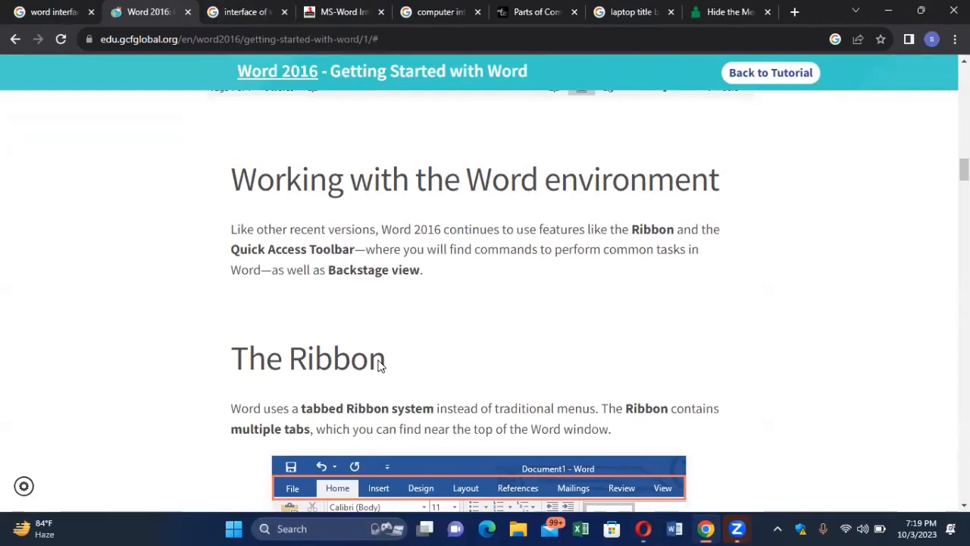
scroll(380, 366, down, 2)
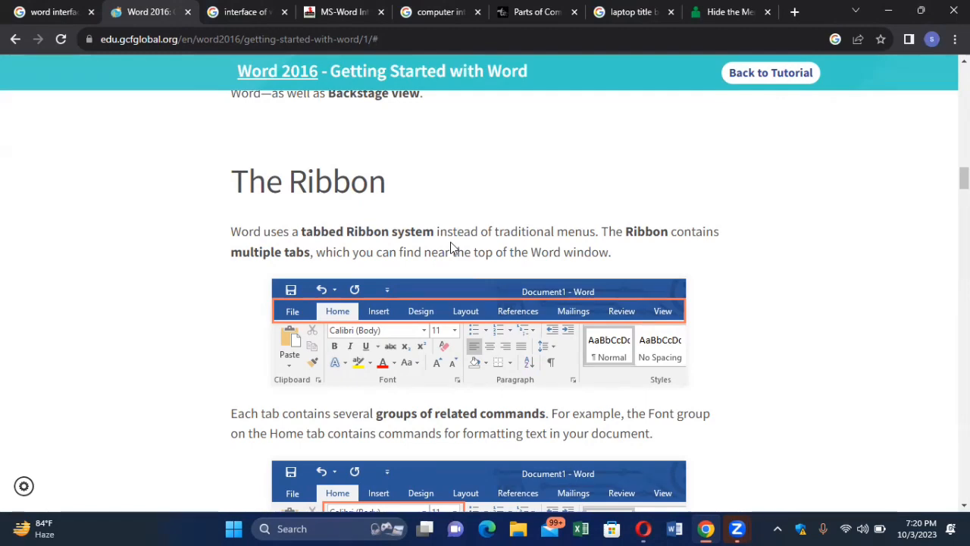
scroll(450, 247, down, 2)
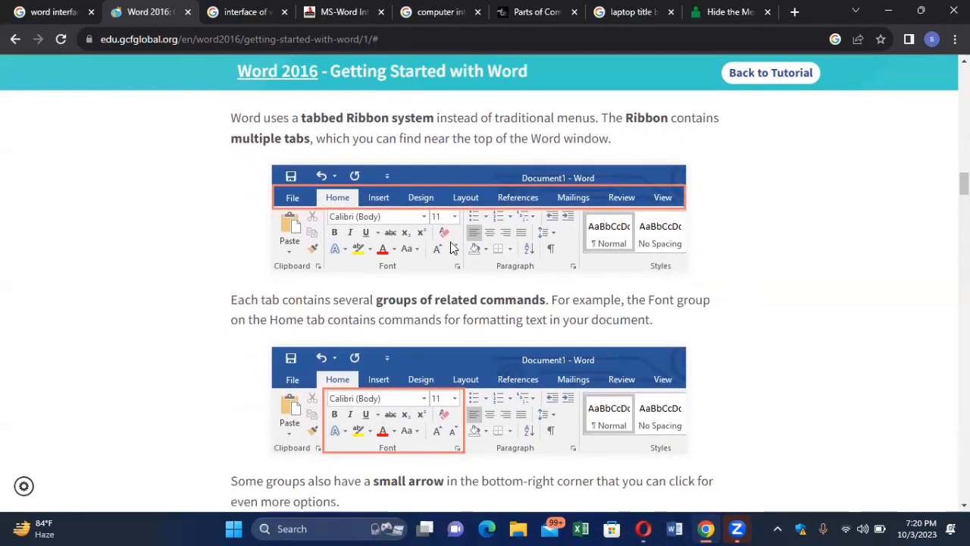
scroll(450, 245, up, 3)
scroll(292, 302, down, 2)
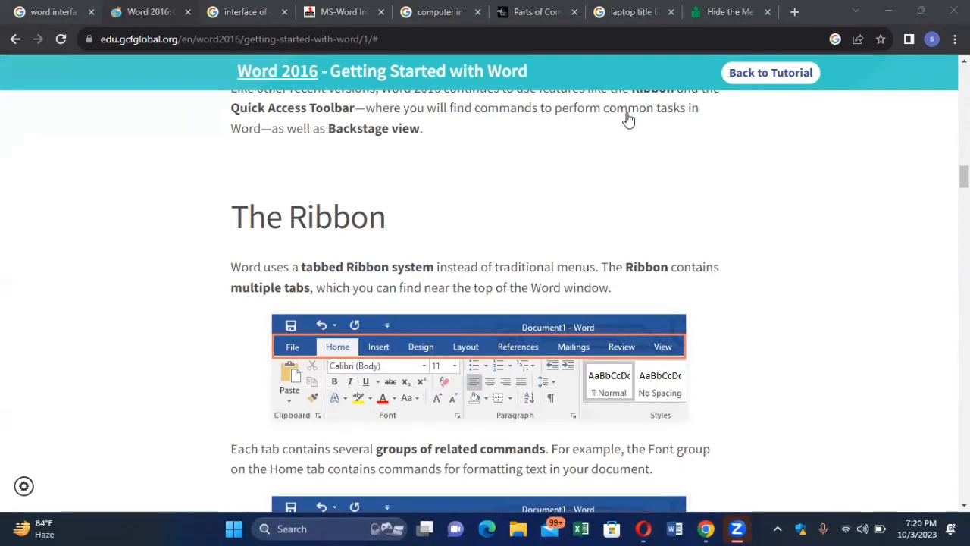
scroll(614, 136, down, 2)
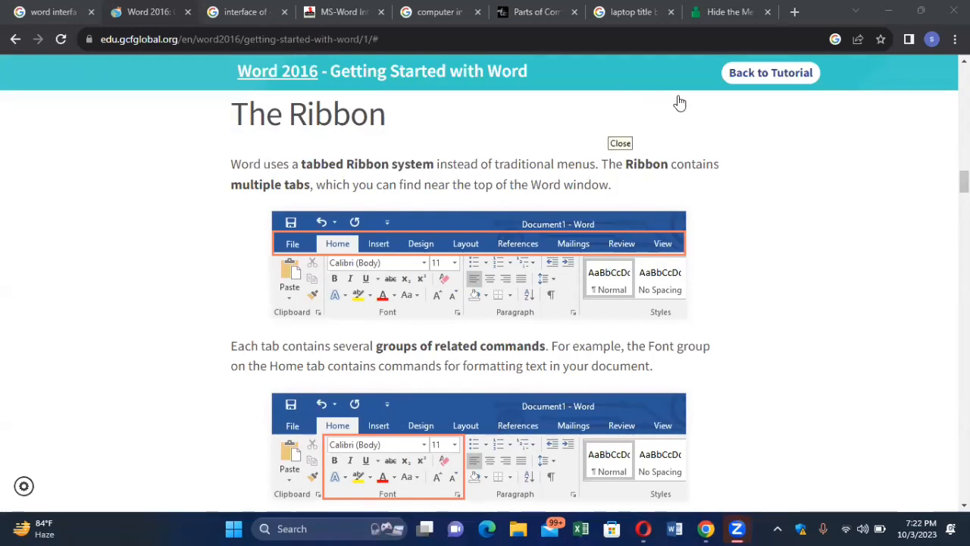
scroll(610, 132, down, 2)
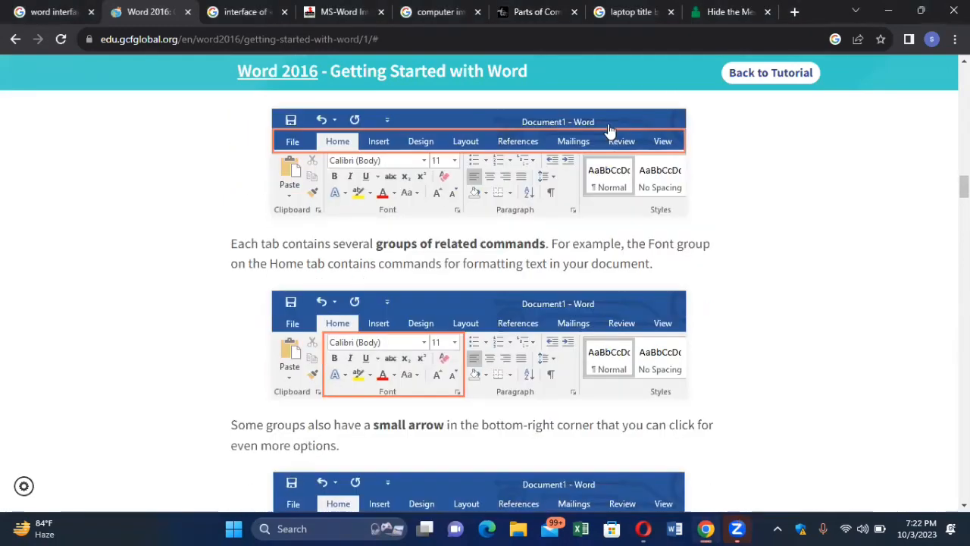
scroll(610, 132, down, 5)
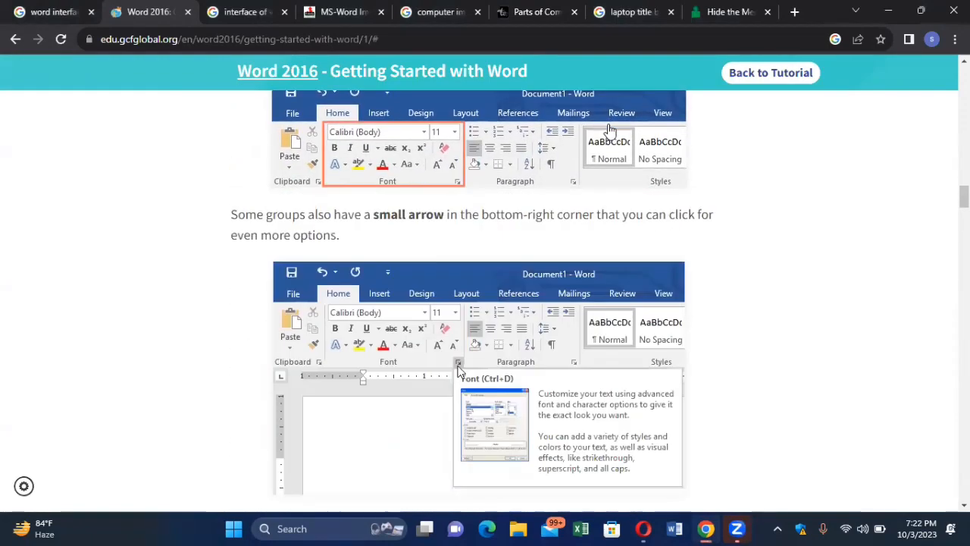
scroll(610, 132, down, 6)
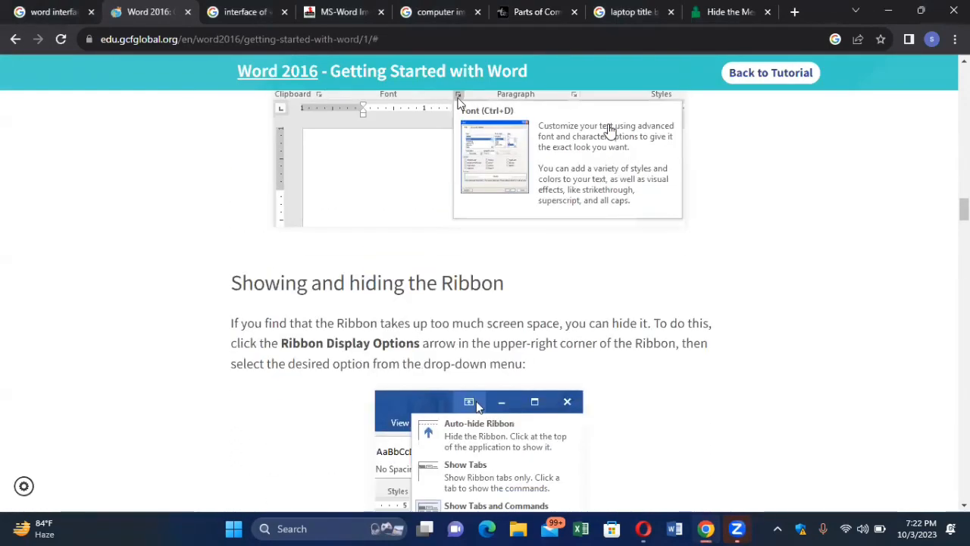
- Read about the Tell me feature and the steps for adding commands to the Quick Access Toolbar
scroll(610, 132, down, 6)
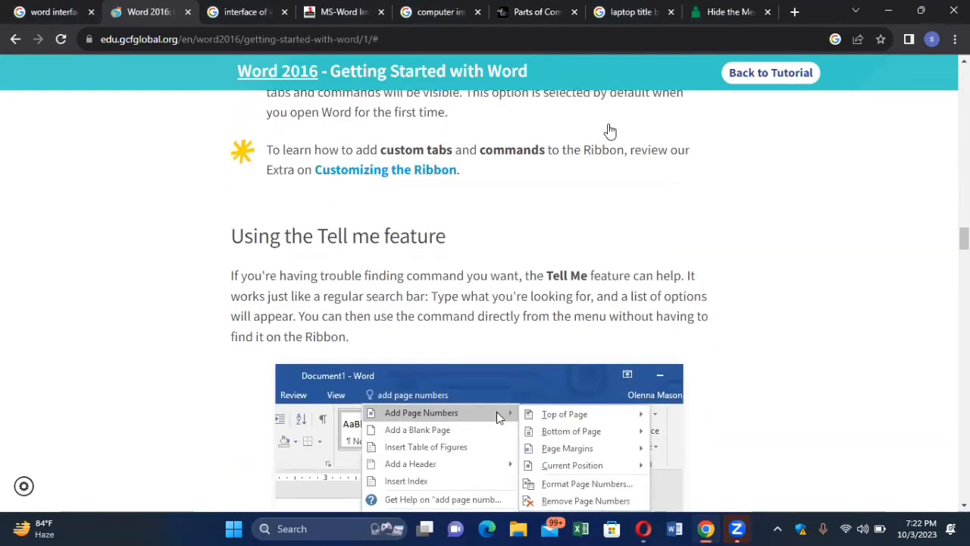
scroll(610, 131, up, 1)
scroll(610, 131, down, 4)
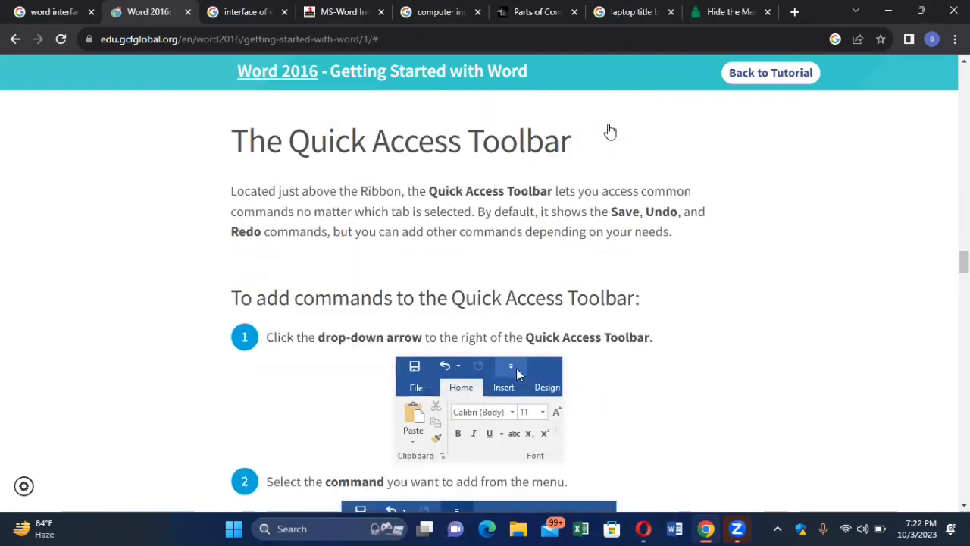
scroll(610, 132, up, 1)
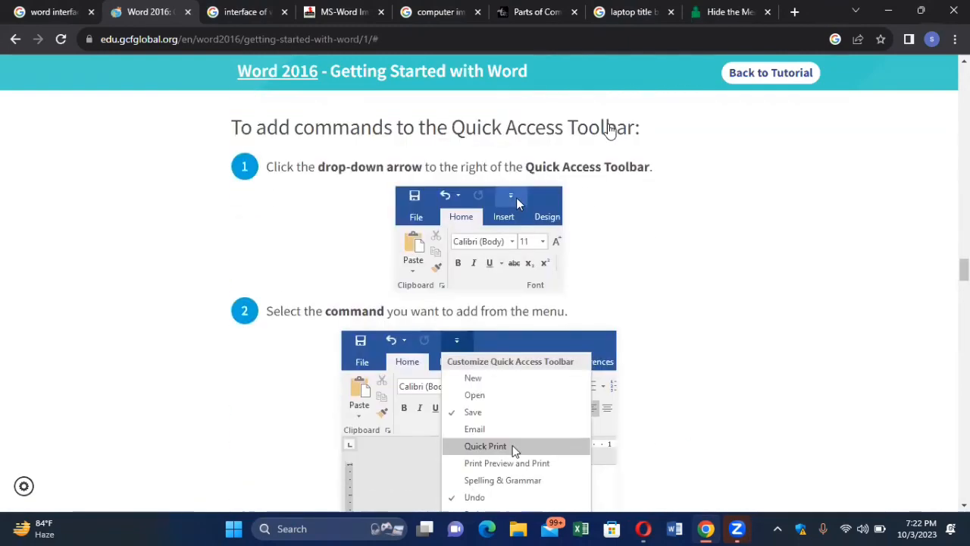
scroll(610, 132, down, 1)
scroll(610, 132, up, 1)
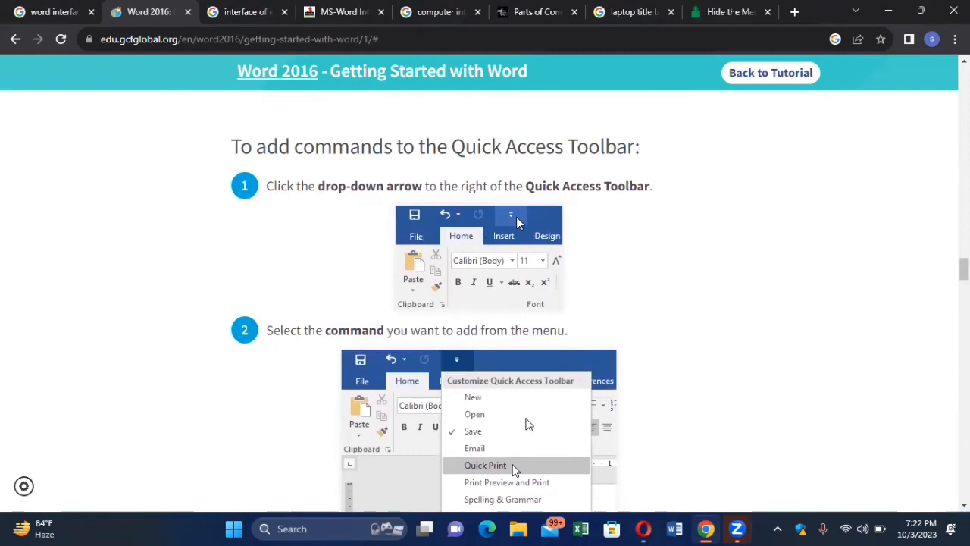
scroll(528, 424, down, 2)
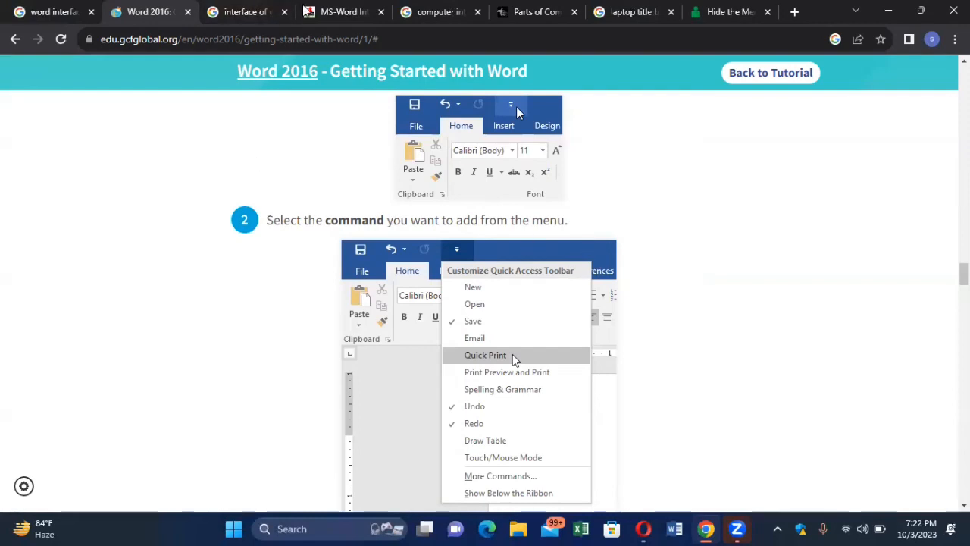
- Switch to Microsoft Word and dismiss the Office Activation Wizard
click(677, 529)
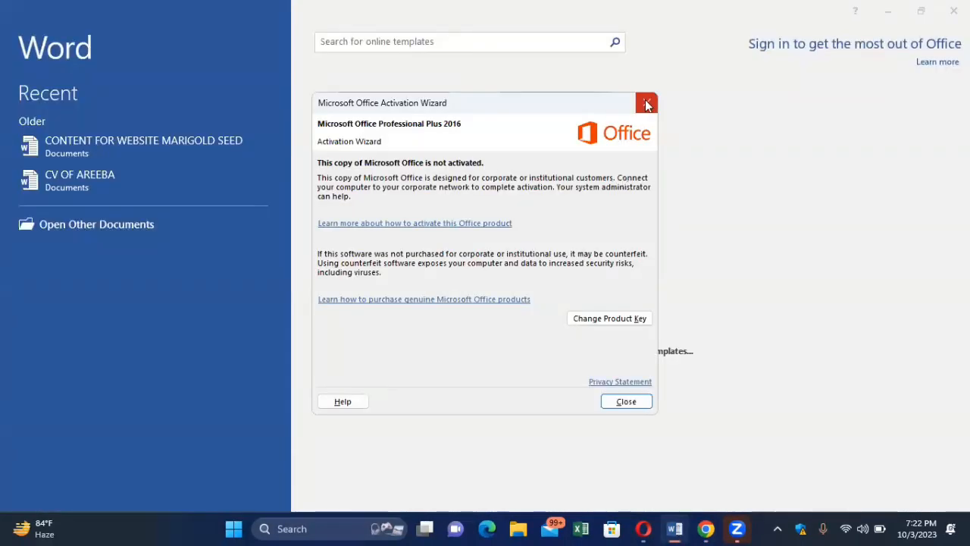
click(646, 103)
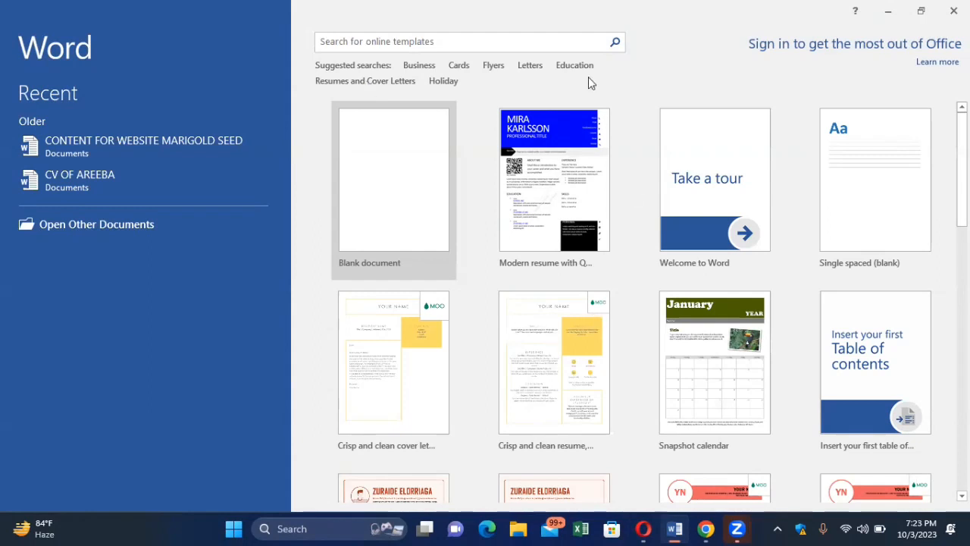
- Search the online templates for "resume" and look over the resulting templates and categories
text(resume)
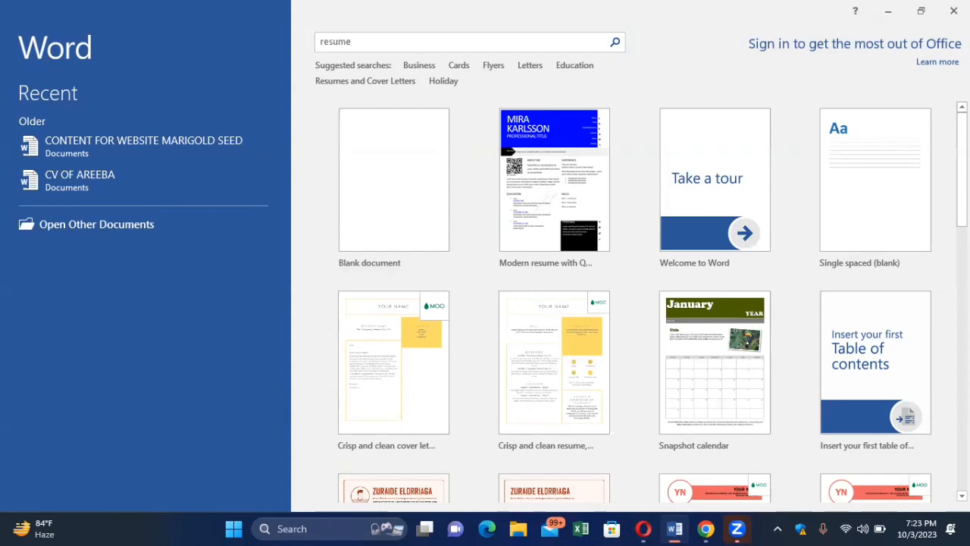
key(Return)
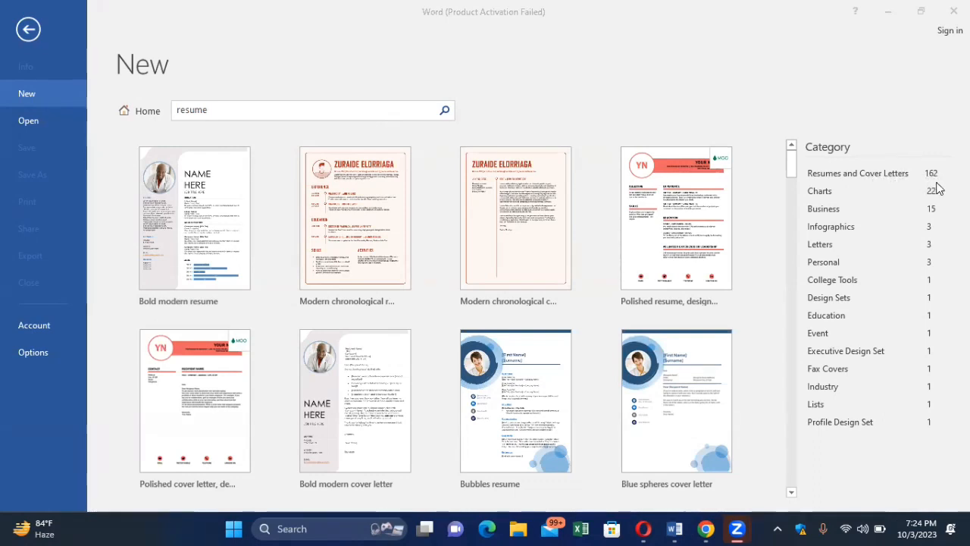
click(819, 193)
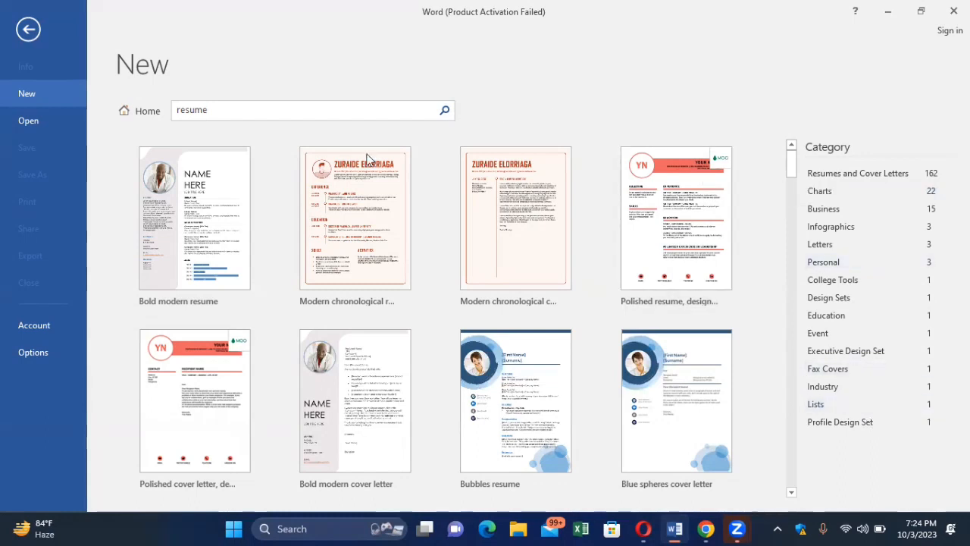
- Clear the "resume" template search and return to the main list of new-document templates
double_click(288, 110)
key(BackSpace)
click(142, 111)
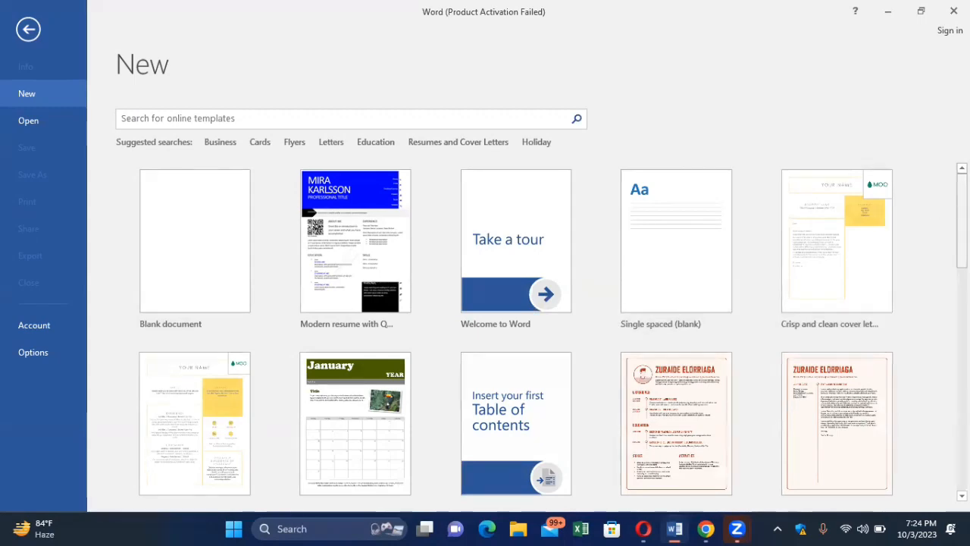
- Look over the available new-document templates and create a blank document
scroll(527, 329, down, 10)
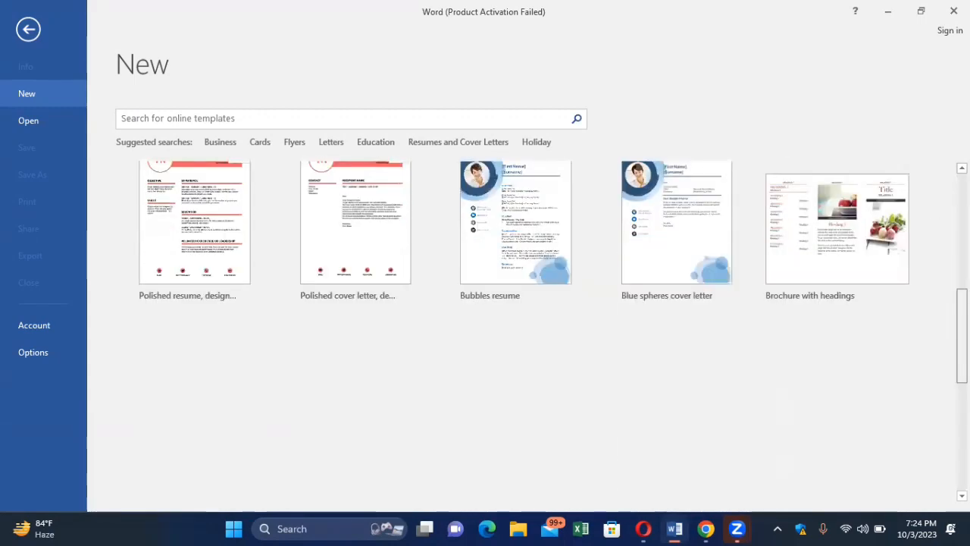
scroll(528, 329, up, 10)
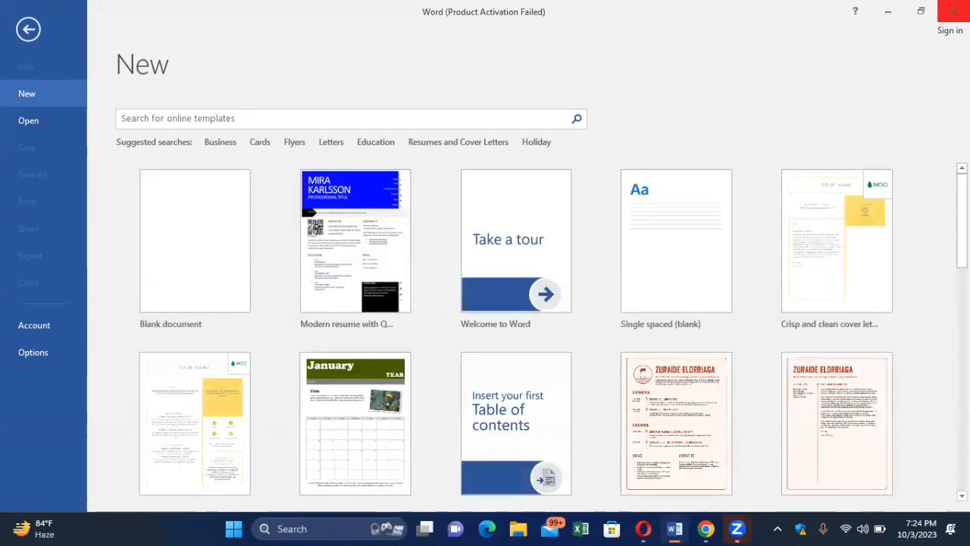
click(476, 12)
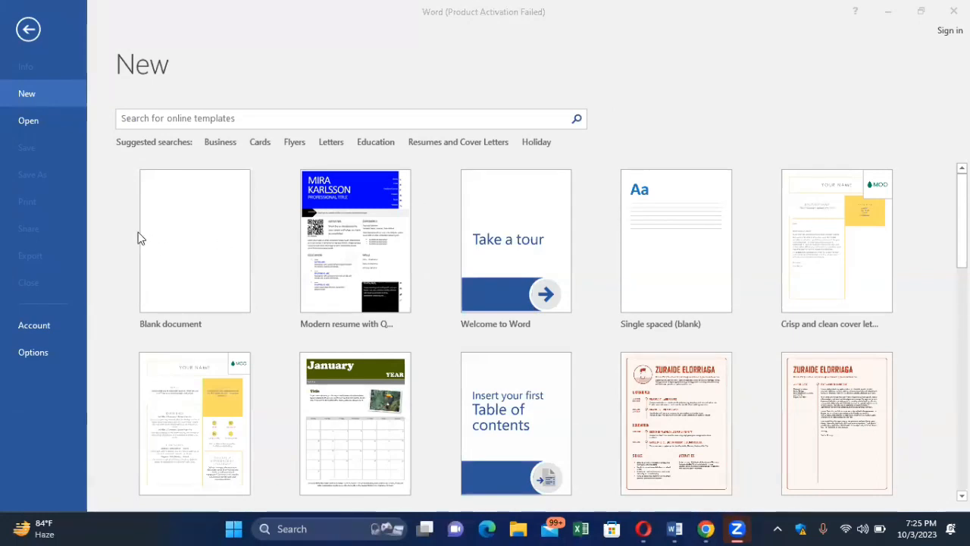
click(197, 242)
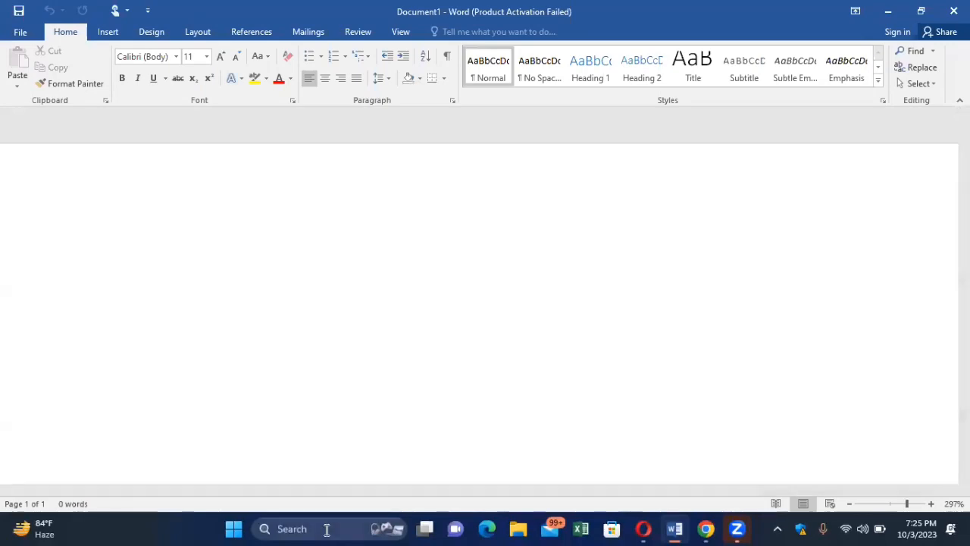
- Find and launch the Windows On-Screen Keyboard, placing it lower over the blank document
click(327, 529)
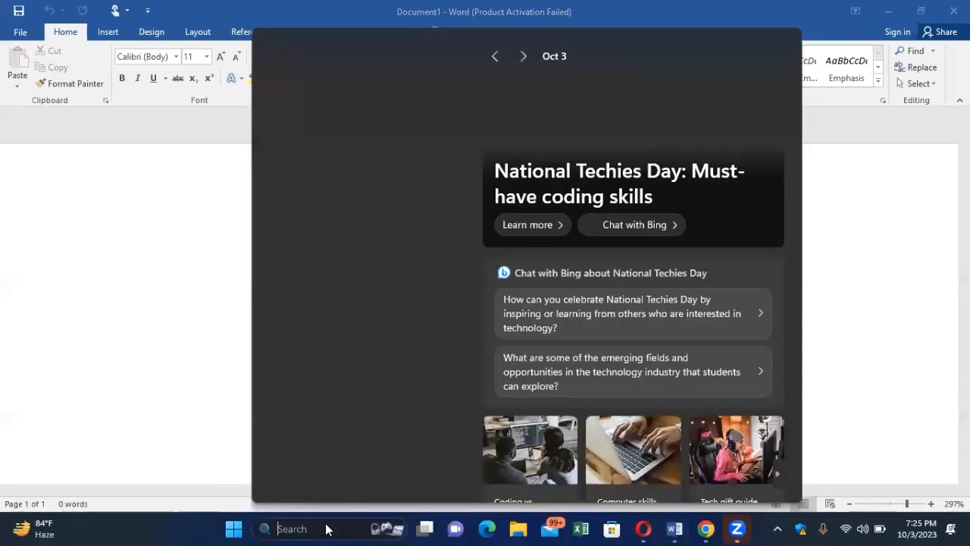
text(ke)
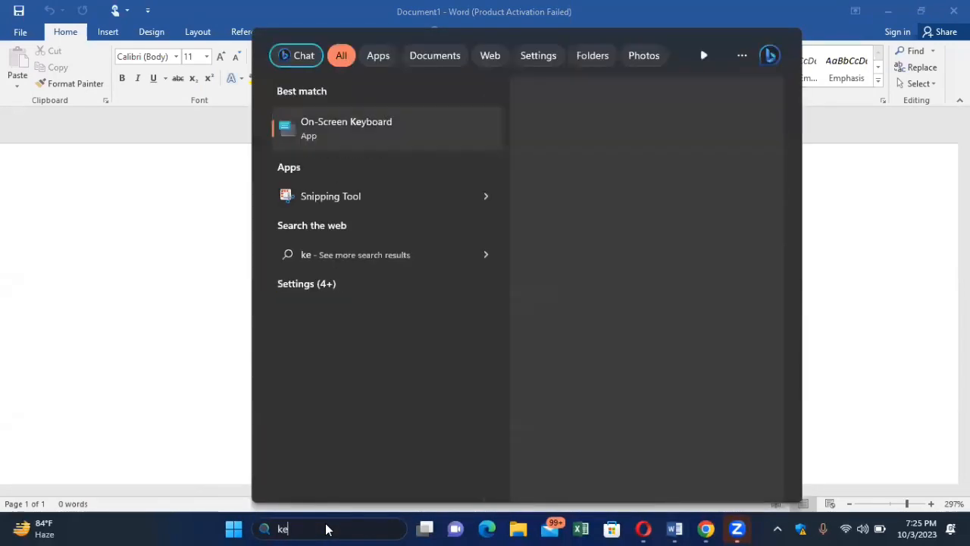
click(375, 123)
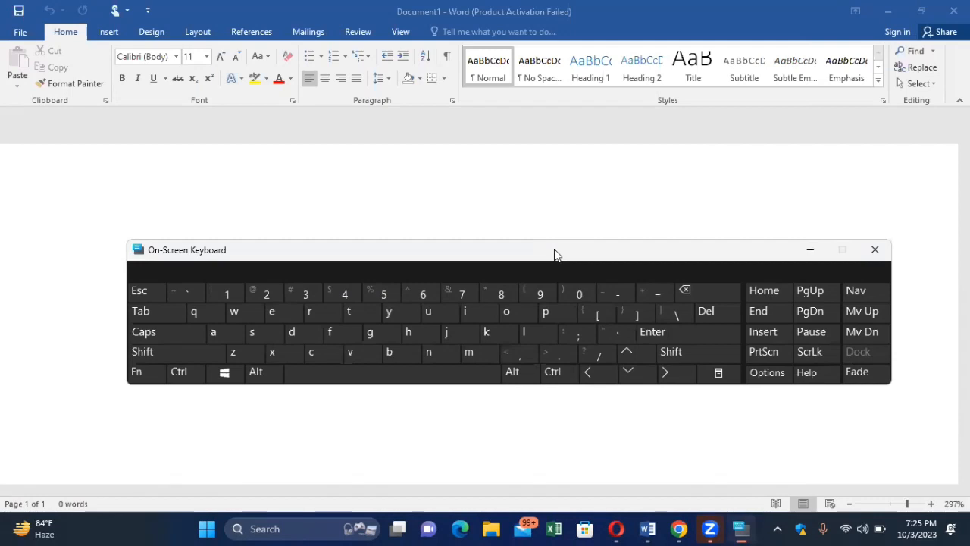
drag(554, 253, 532, 306)
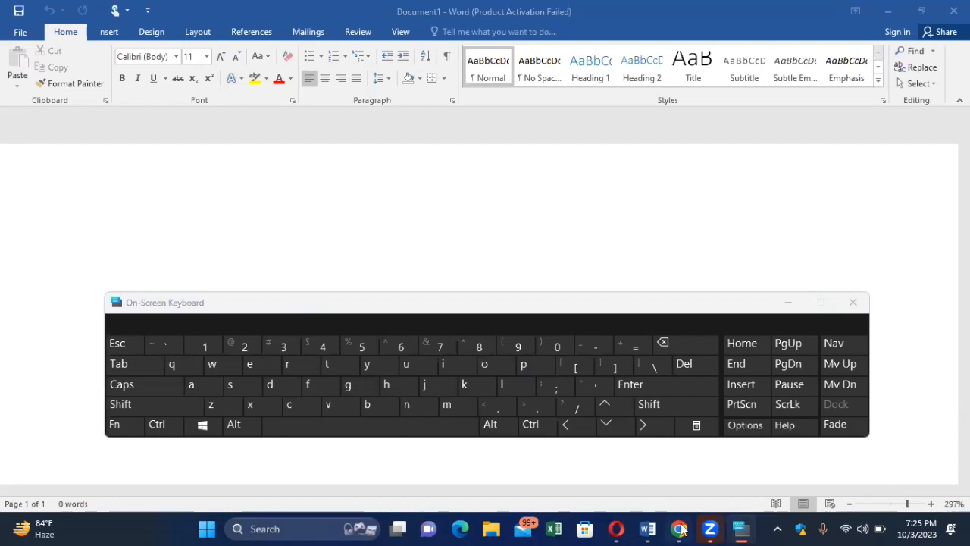
- Switch to Chrome and search Google Images in a new tab for "fingertips for typing on keyboard"
mouse_move(681, 528)
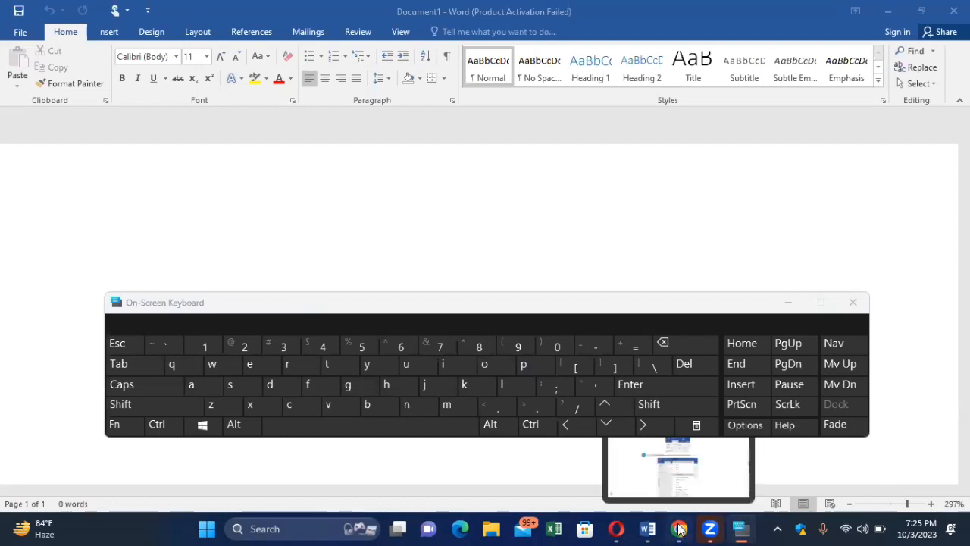
click(681, 528)
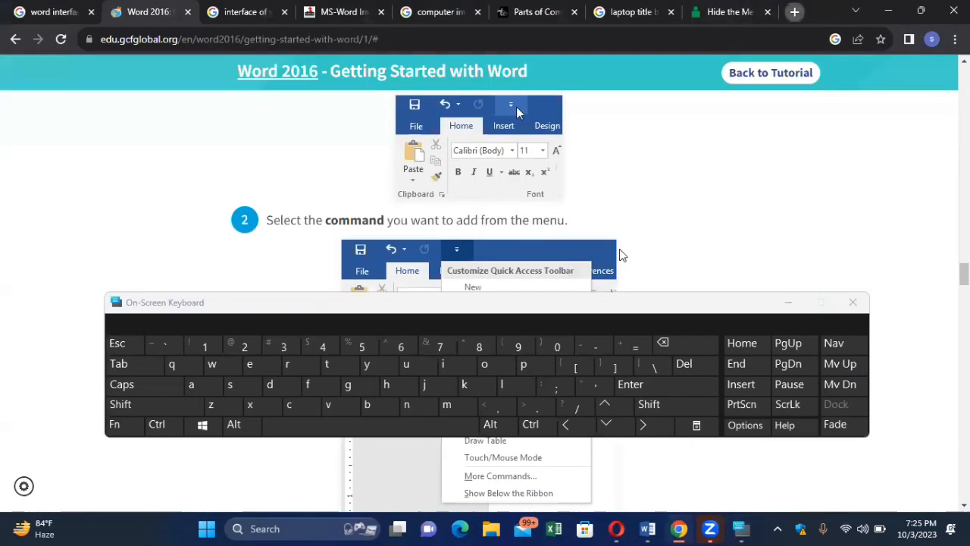
key(ctrl+t)
text(f)
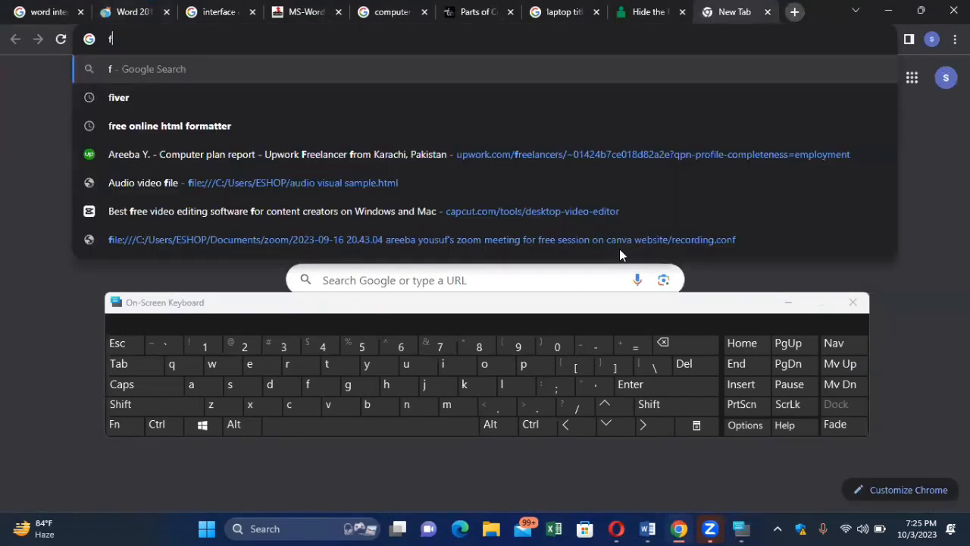
text(ingertips )
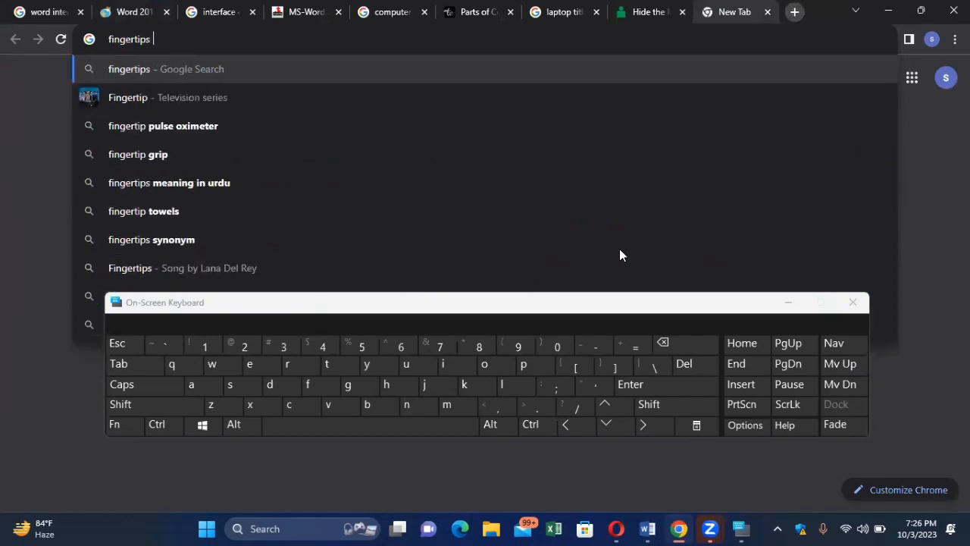
text(for ty)
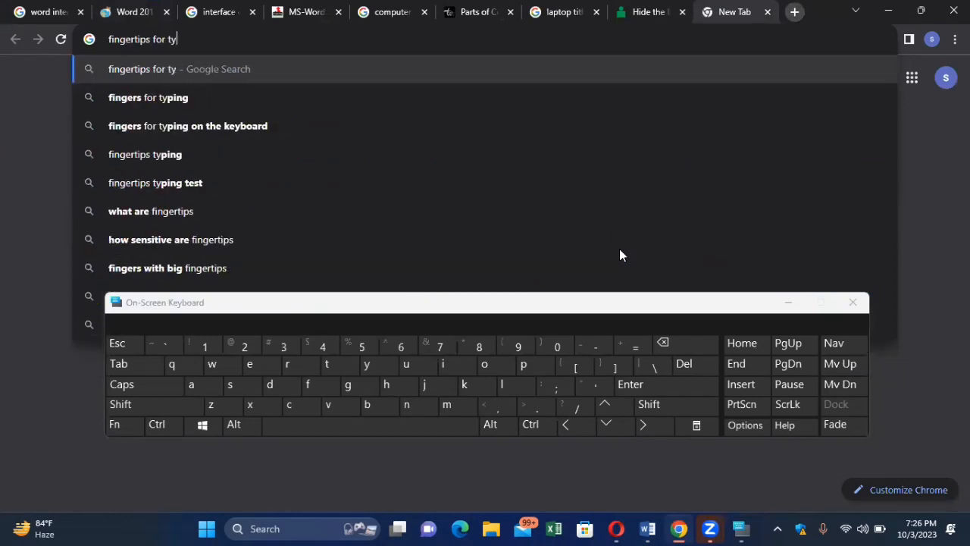
text(ping on )
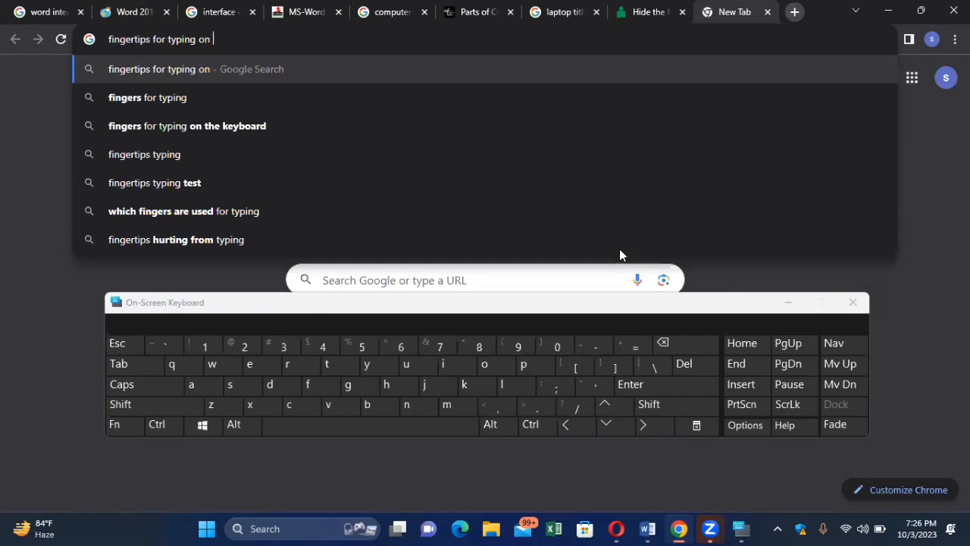
text(keyboard)
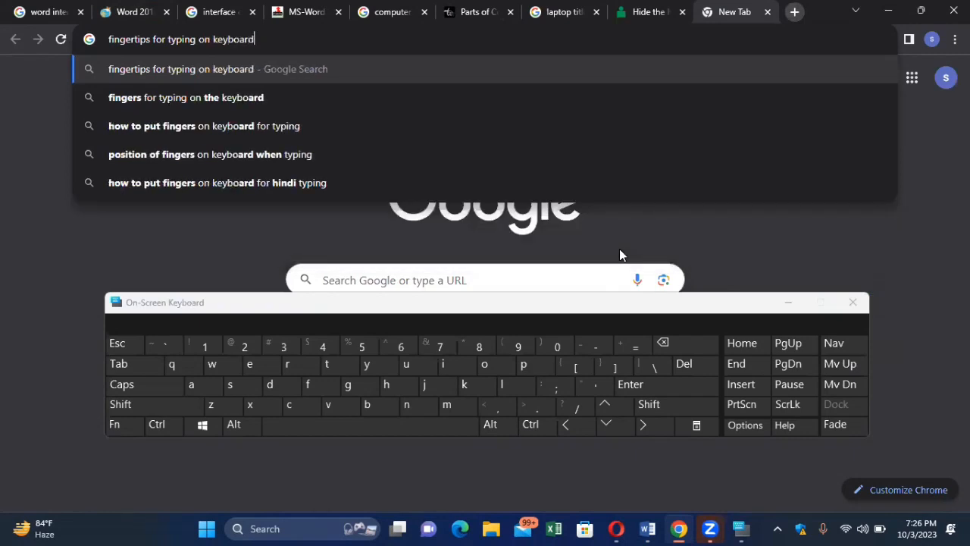
key(Return)
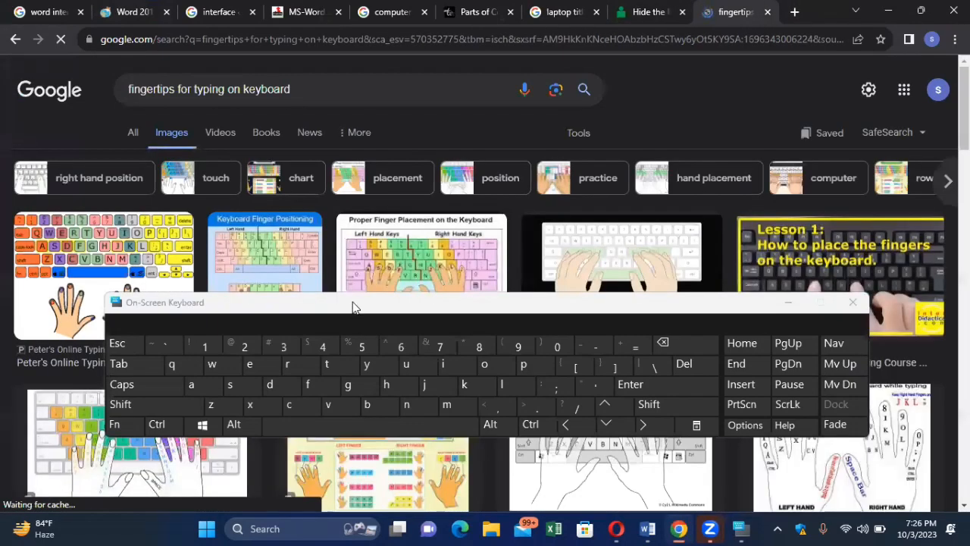
- Minimize the On-Screen Keyboard, and view the Wikimedia Commons finger-position image and its related images before closing the preview
drag(352, 307, 354, 313)
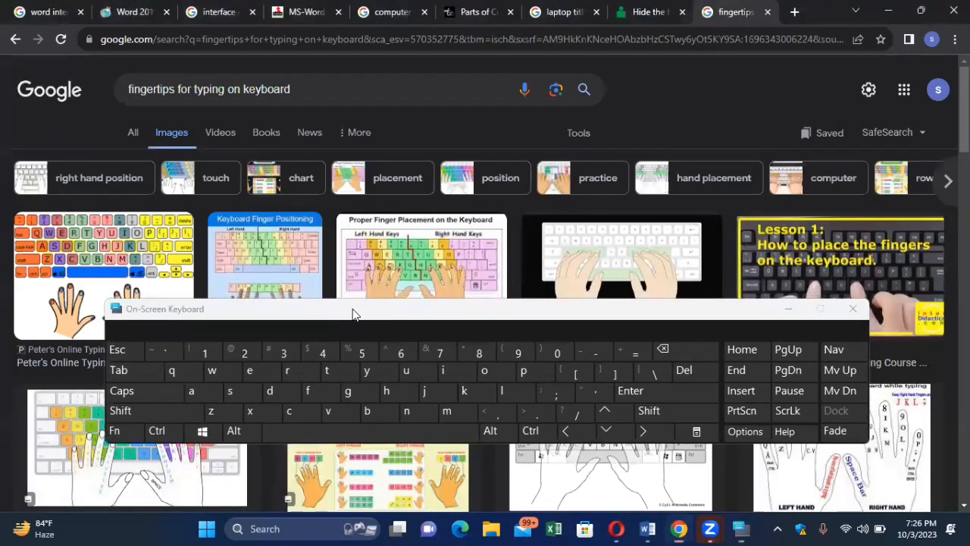
click(787, 310)
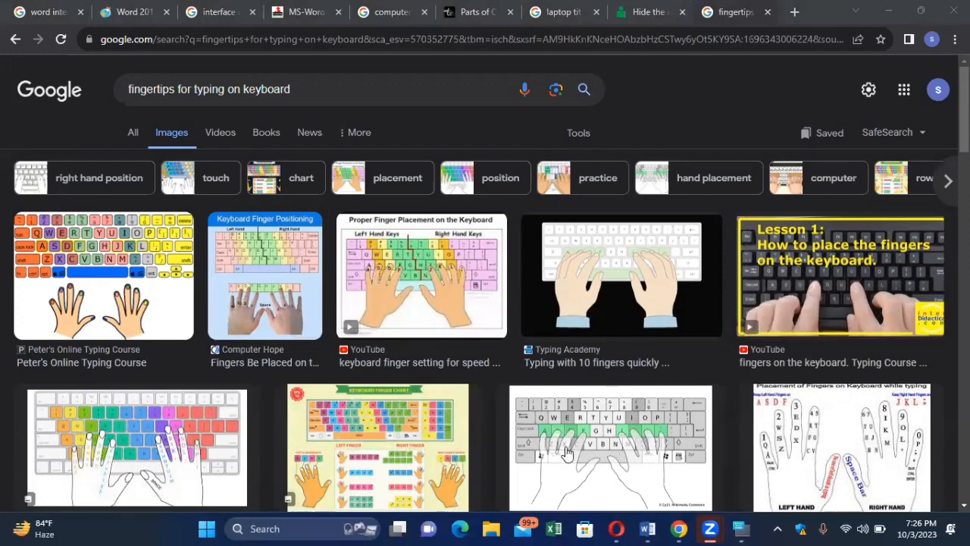
scroll(618, 457, down, 2)
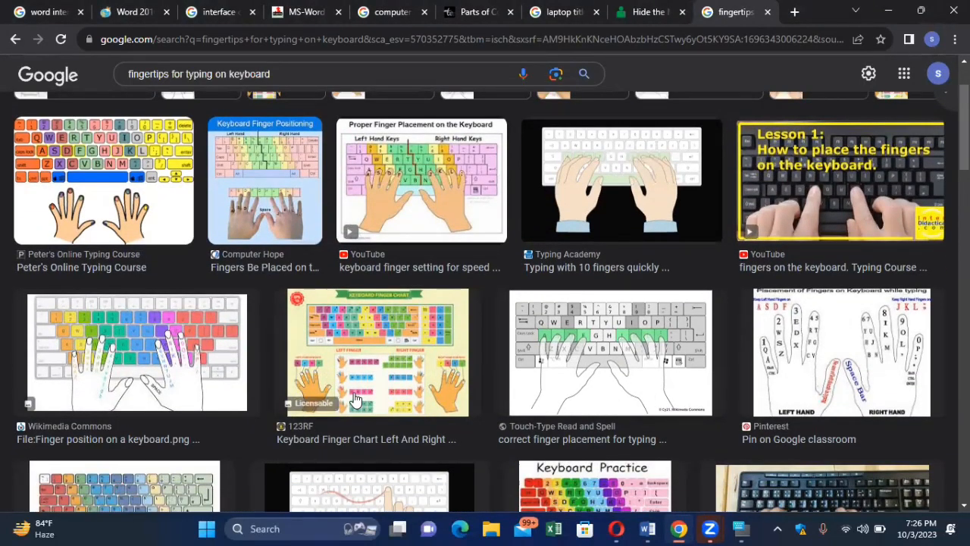
click(184, 377)
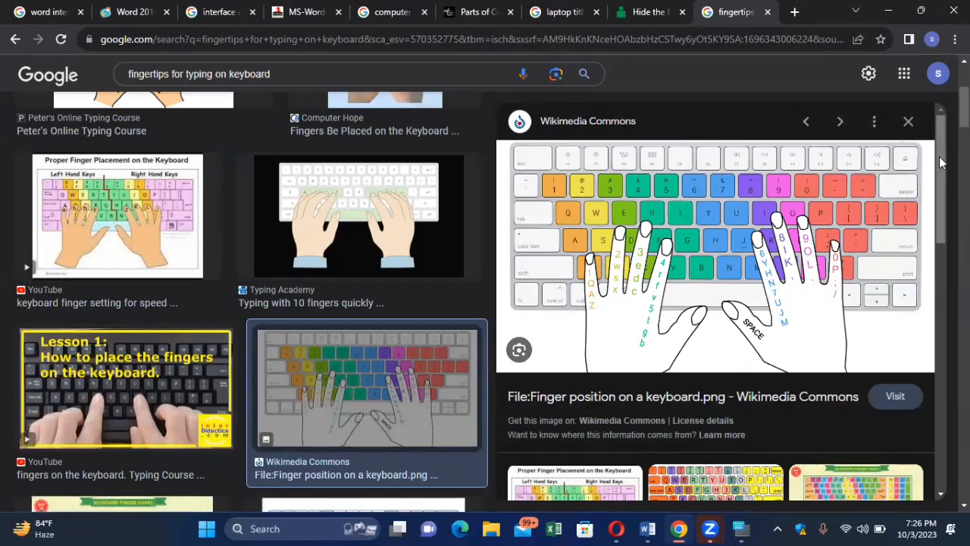
drag(938, 159, 932, 243)
scroll(944, 161, down, 4)
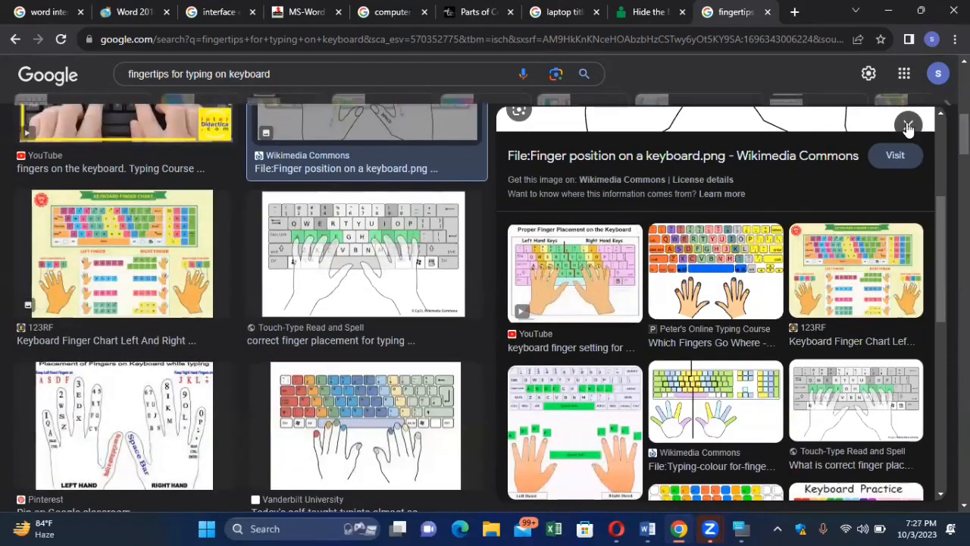
click(907, 126)
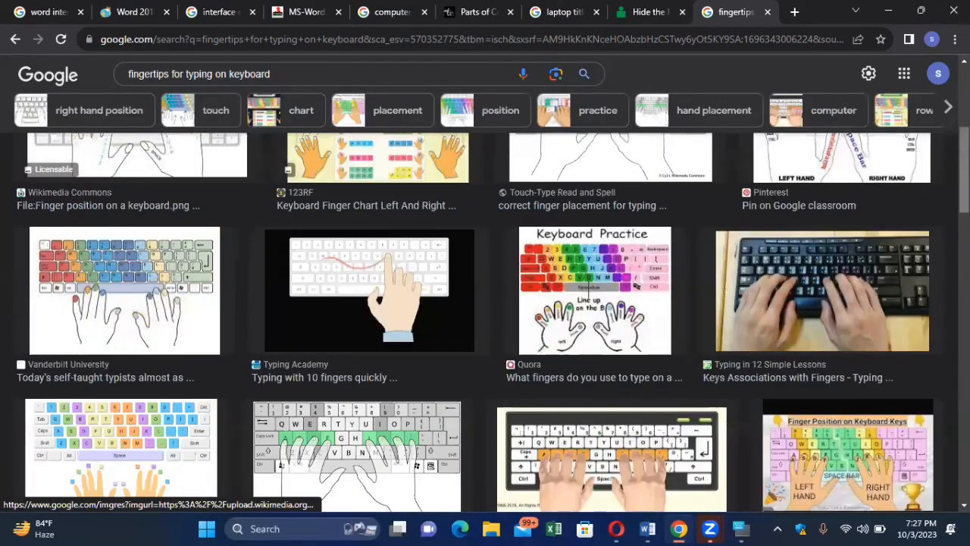
- Browse further finger-placement images and open the Pinterest "Finger Position on Keyboard Keys" picture
scroll(964, 167, down, 5)
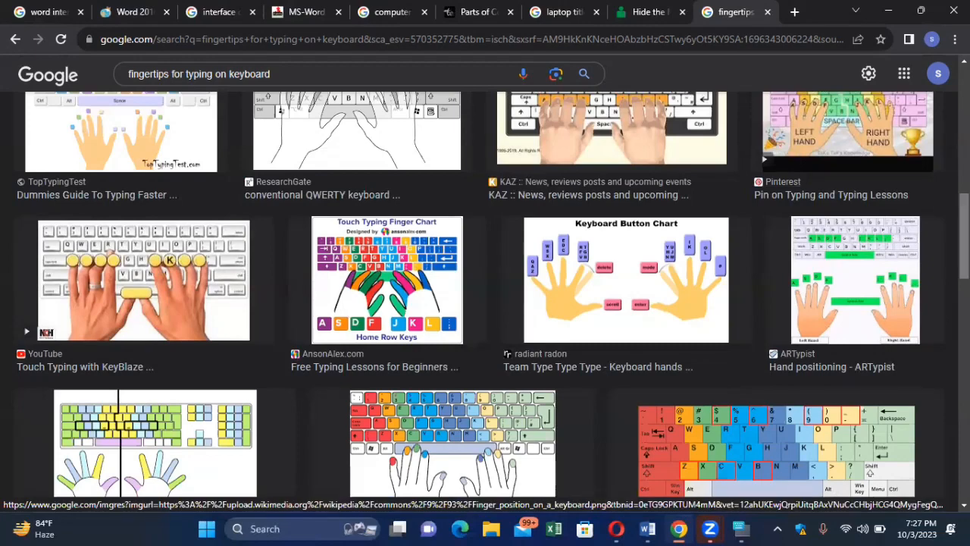
scroll(484, 295, down, 1)
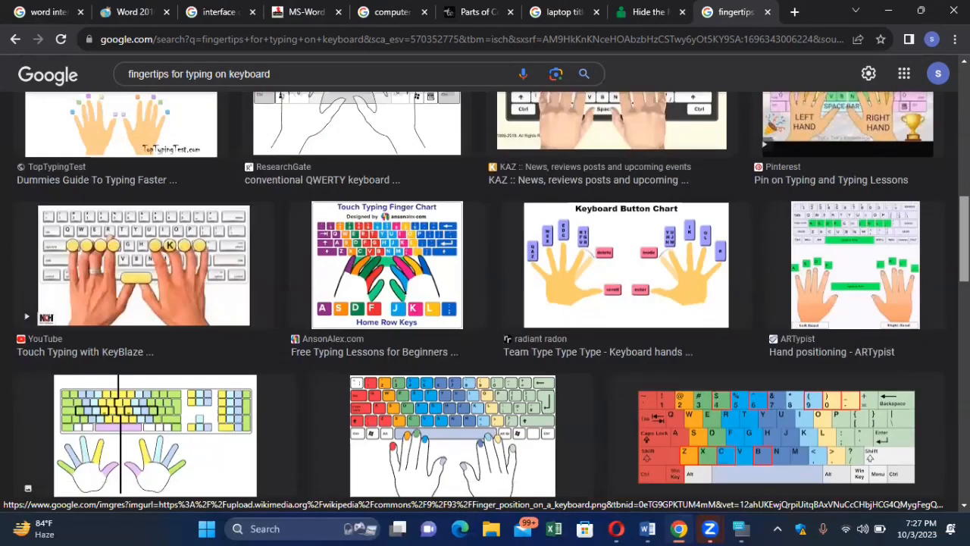
scroll(485, 296, down, 2)
scroll(485, 295, down, 2)
scroll(485, 295, up, 1)
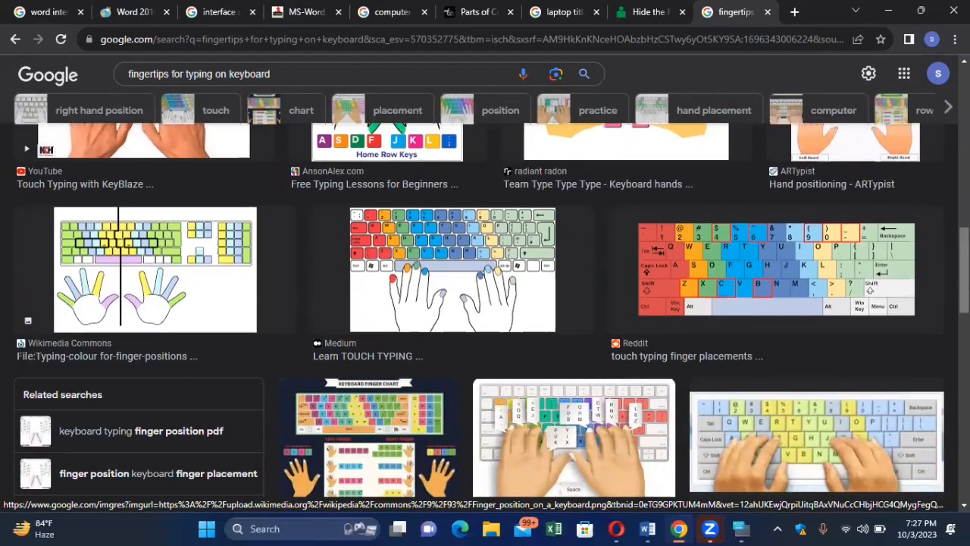
scroll(909, 210, up, 5)
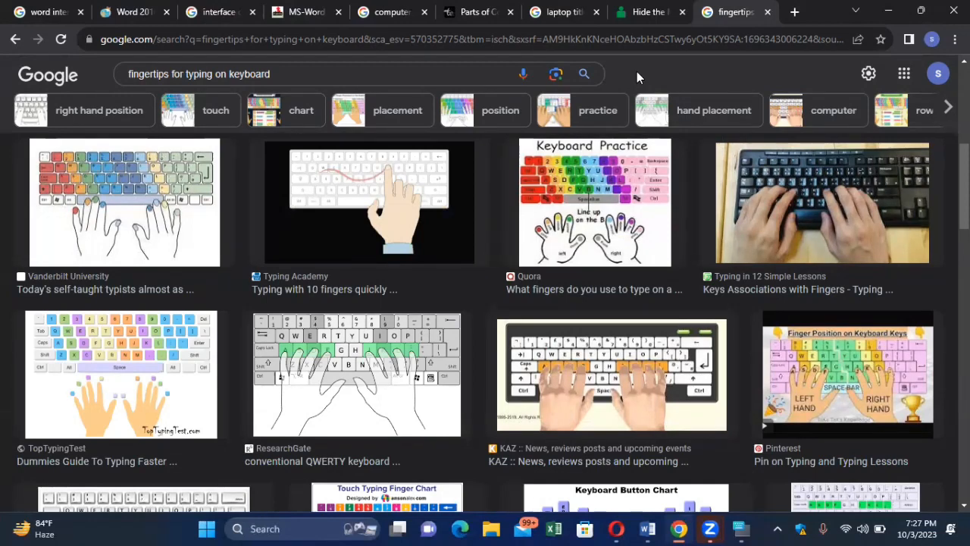
click(834, 367)
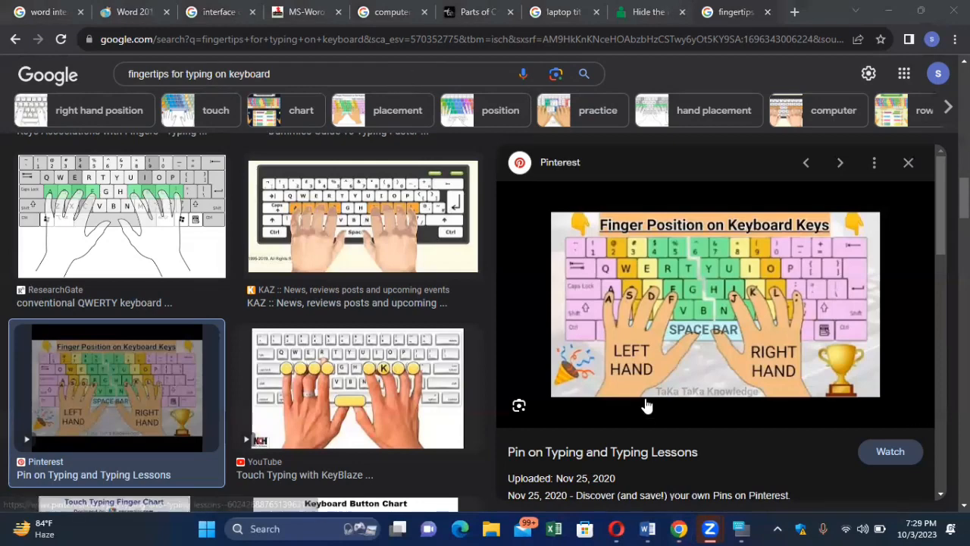
- Switch to Word and review the Insert, Design and Layout ribbon commands, ending on the Home commands
click(648, 528)
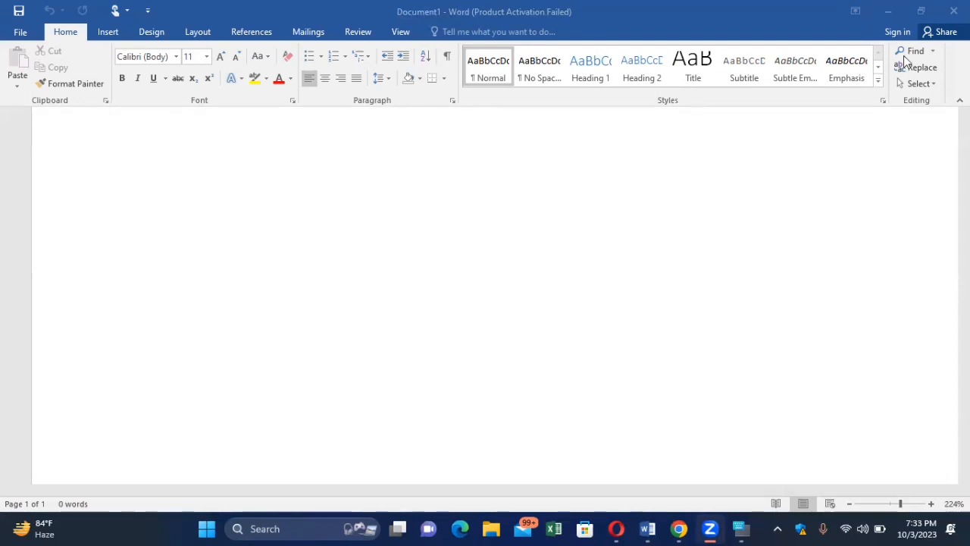
click(101, 35)
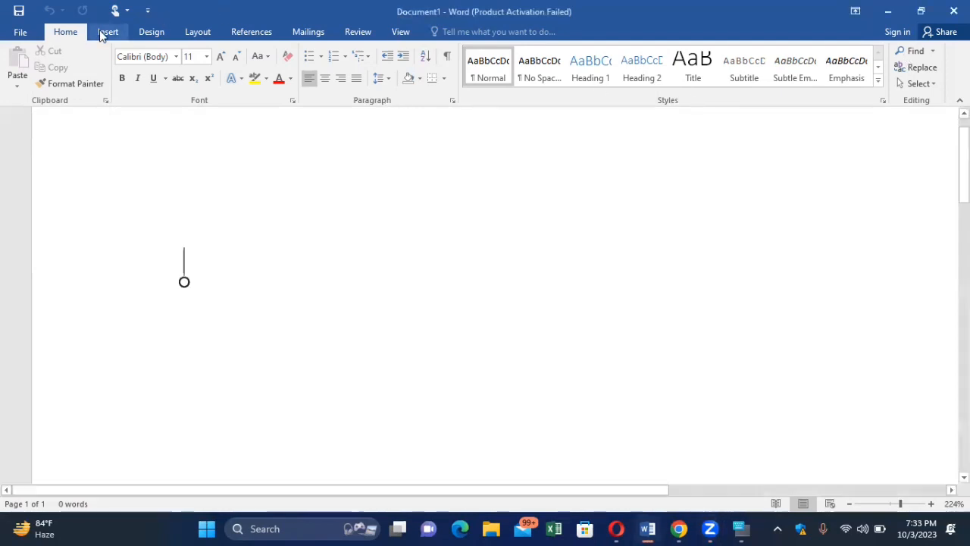
click(101, 36)
click(101, 32)
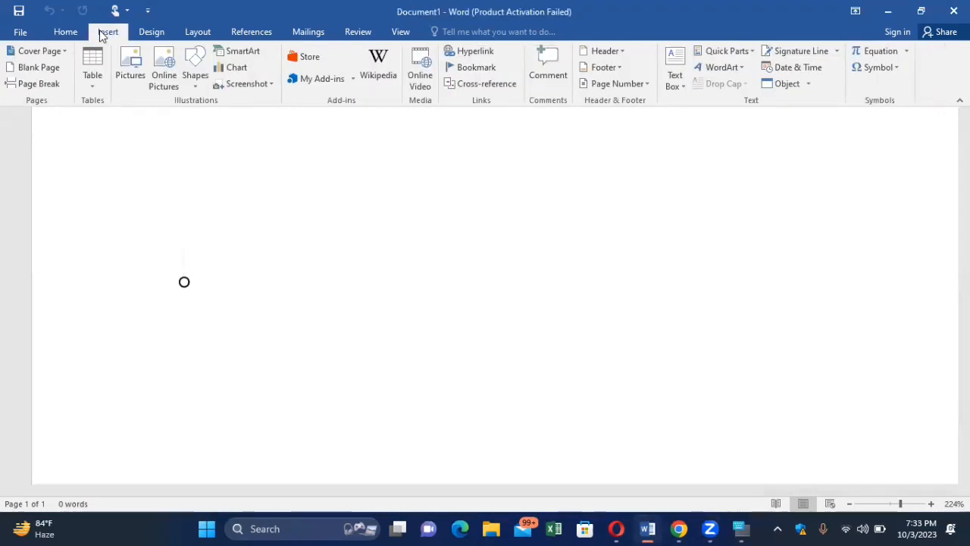
click(155, 35)
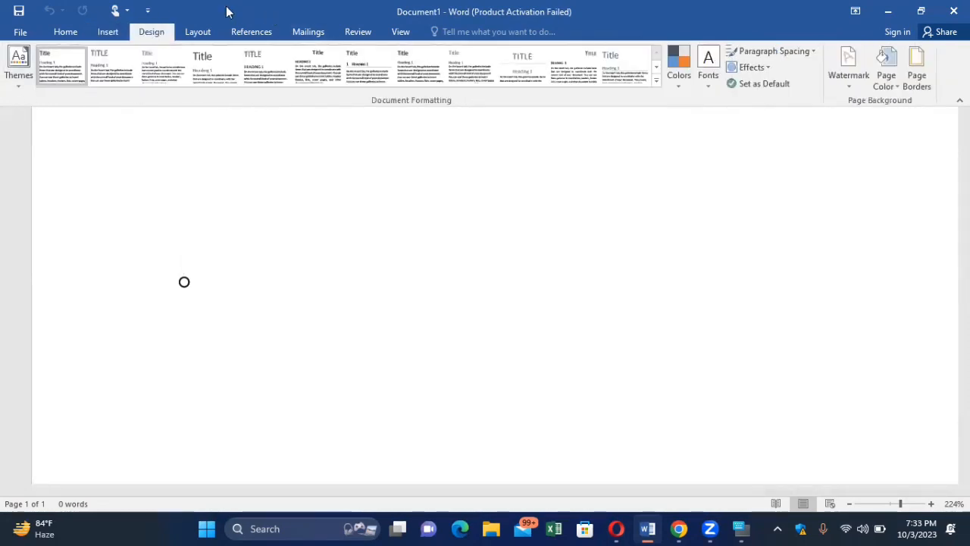
click(200, 35)
scroll(201, 35, up, 1)
click(200, 34)
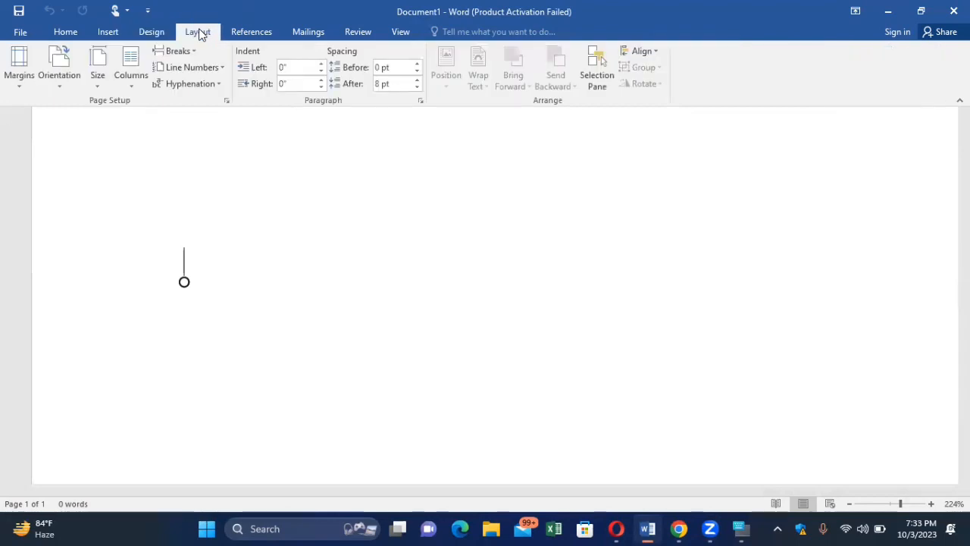
click(66, 34)
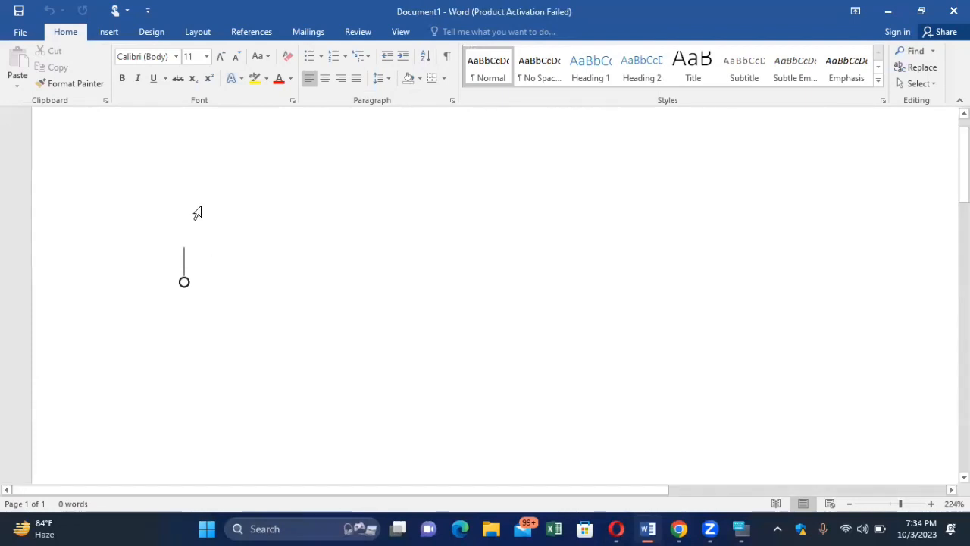
- Zoom the document out to 140% and restore the On-Screen Keyboard over it
ctrl+scroll(197, 213, down, 8)
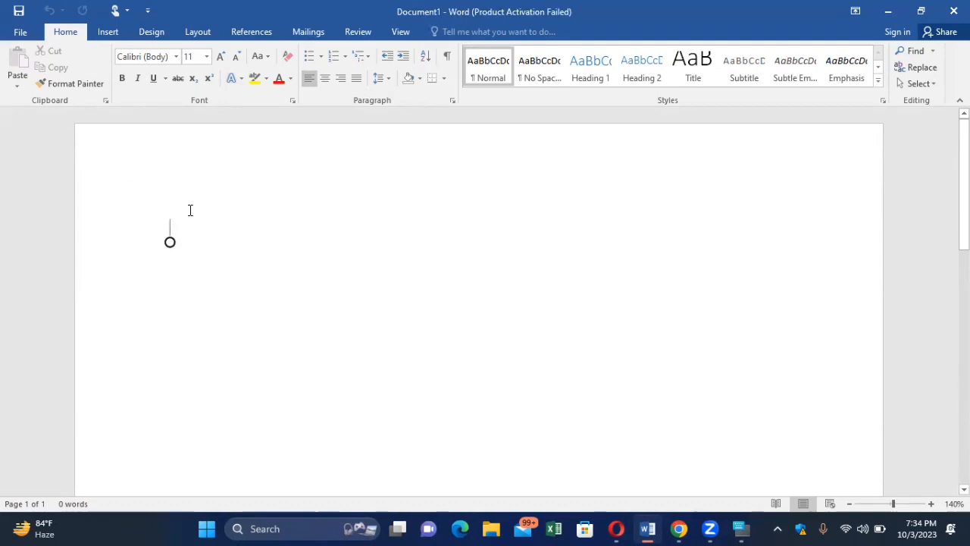
click(746, 528)
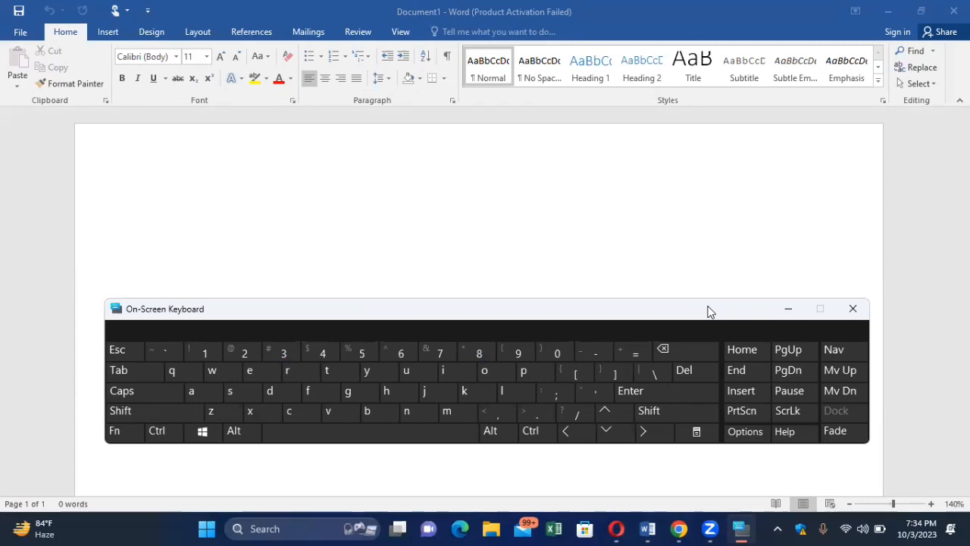
- Move the On-Screen Keyboard lower to uncover the page and write "My first lecture on ms word" as the first line
drag(710, 311, 713, 400)
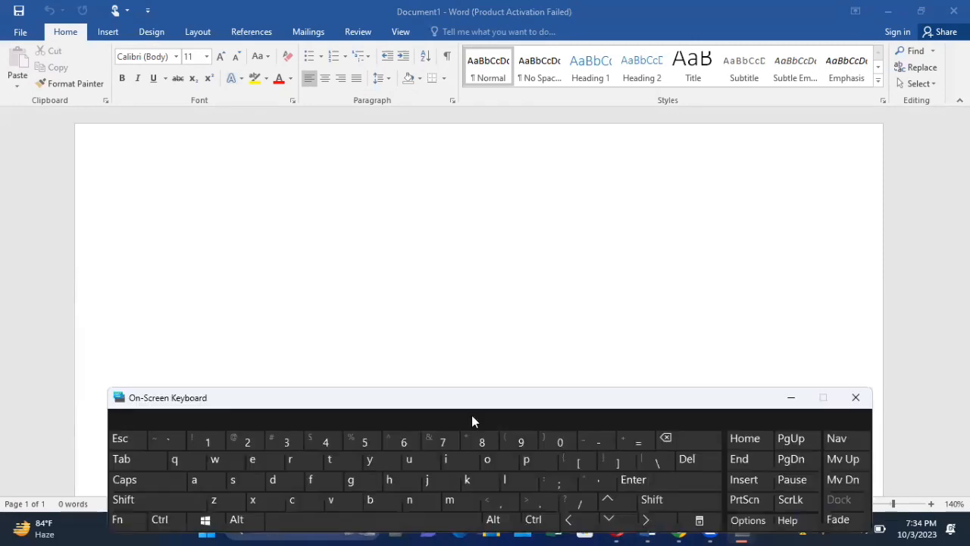
click(190, 202)
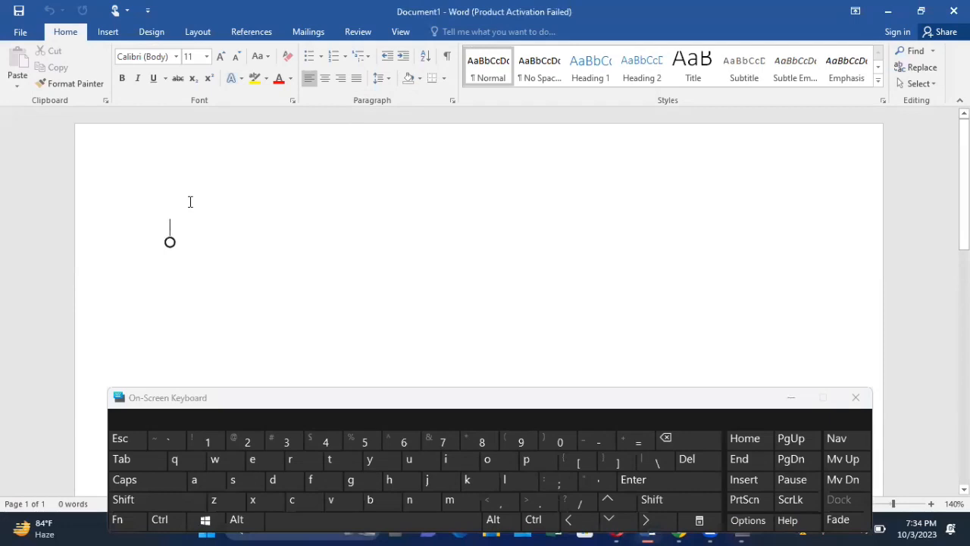
text(my )
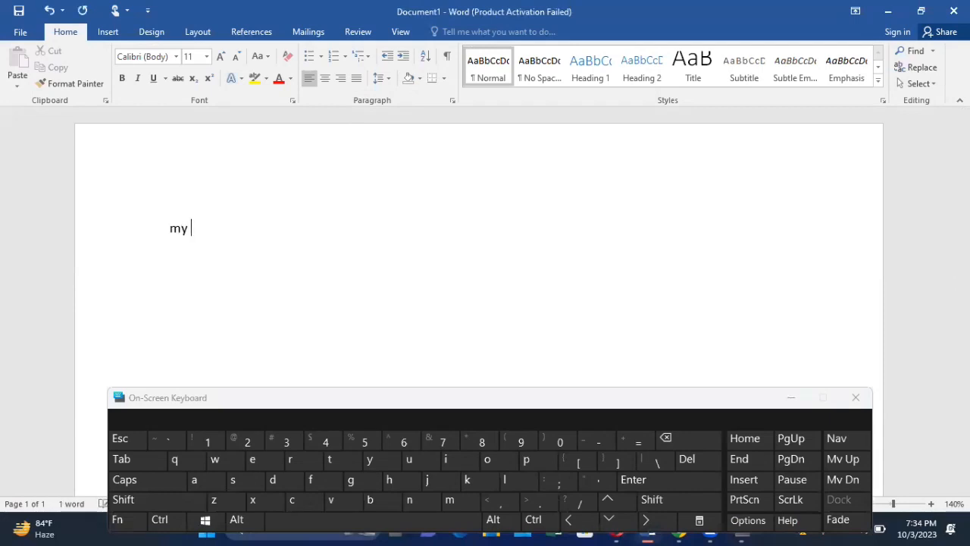
text(first lecture)
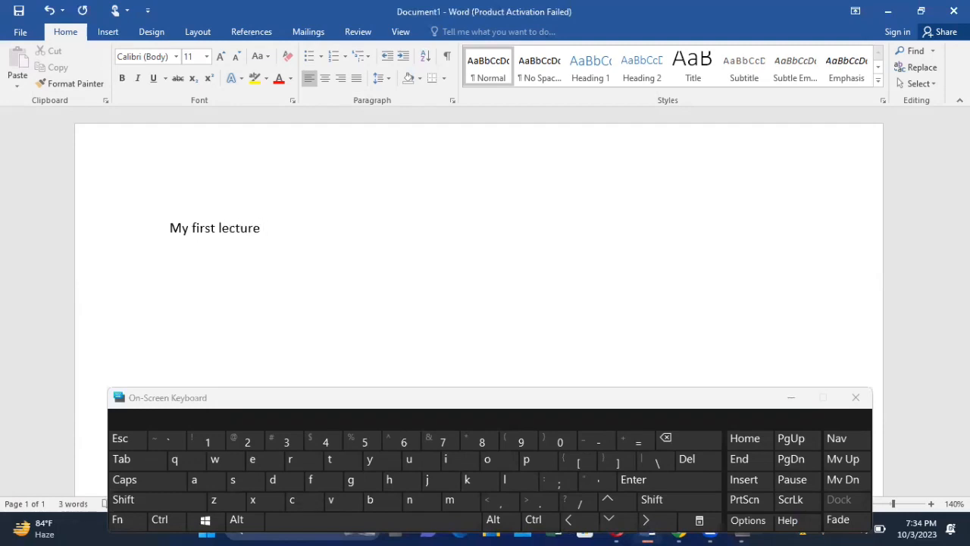
text( on ms)
text(word)
- Select the whole line "My first lecture on ms word" and clear the selection, leaving the cursor at its end
ctrl+scroll(190, 200, up, 2)
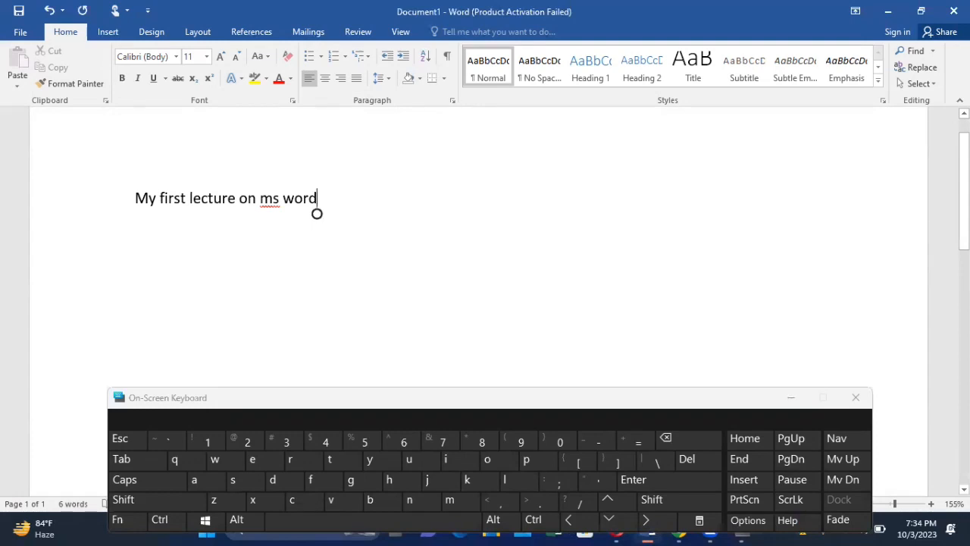
ctrl+scroll(185, 262, up, 3)
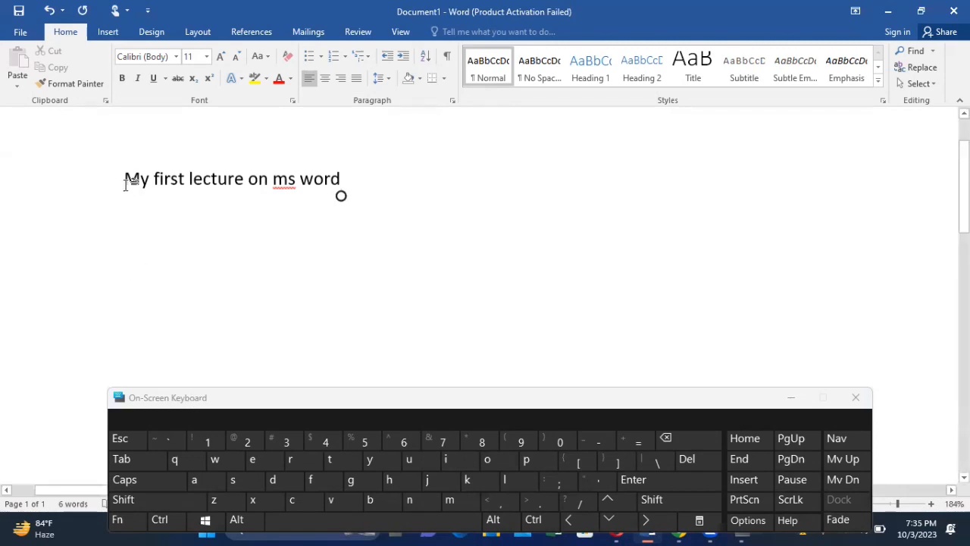
drag(123, 179, 331, 185)
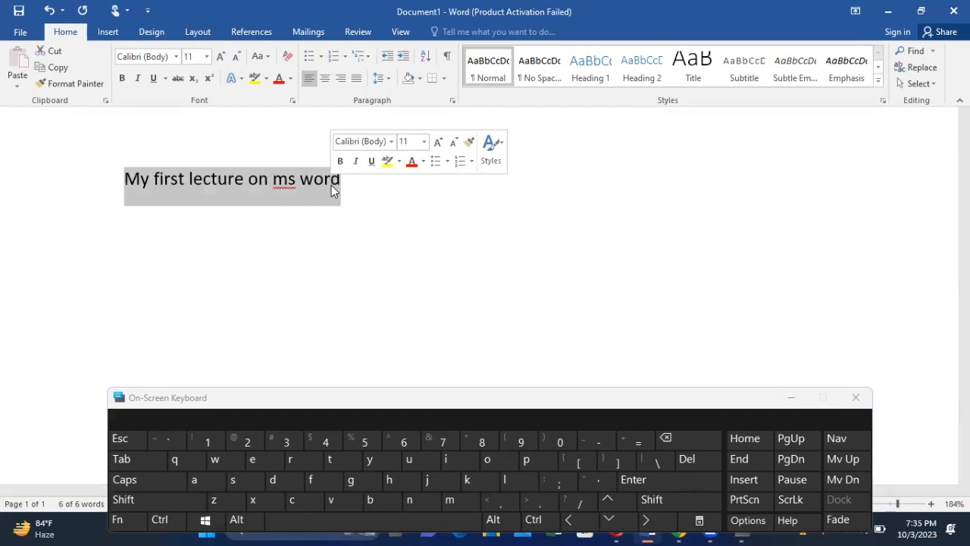
click(375, 187)
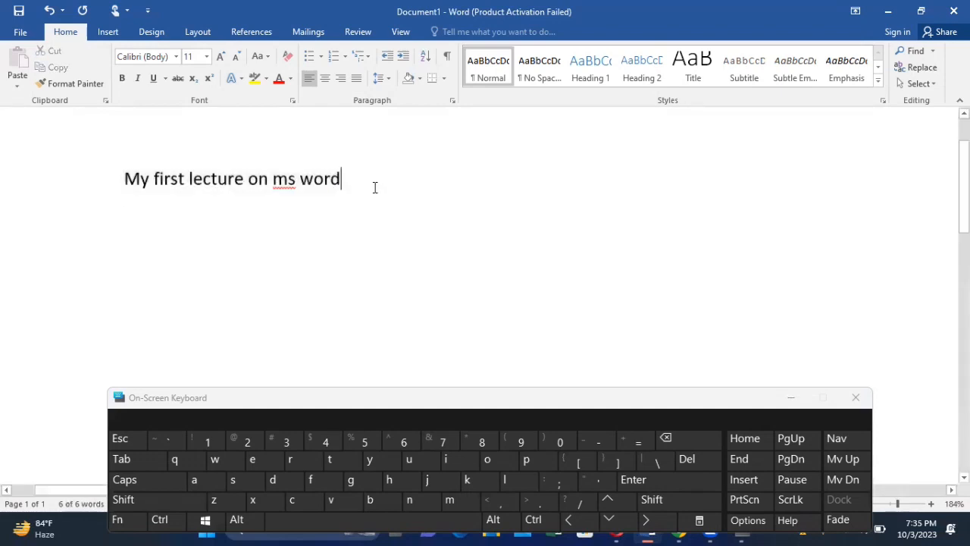
- Add a second line reading "Mouse dragging method for selection" below the first line
key(Return)
text(ms)
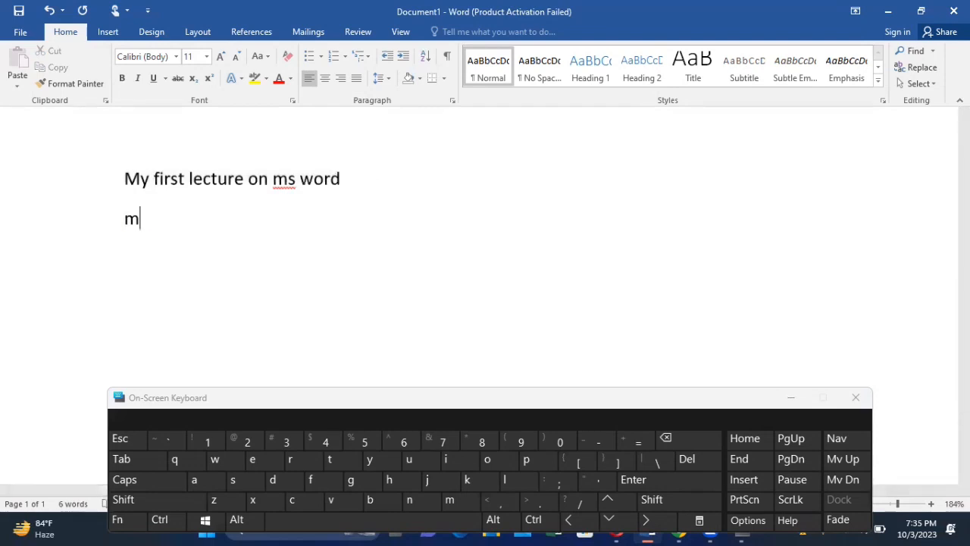
key(BackSpace)
key(BackSpace)
text(ouse )
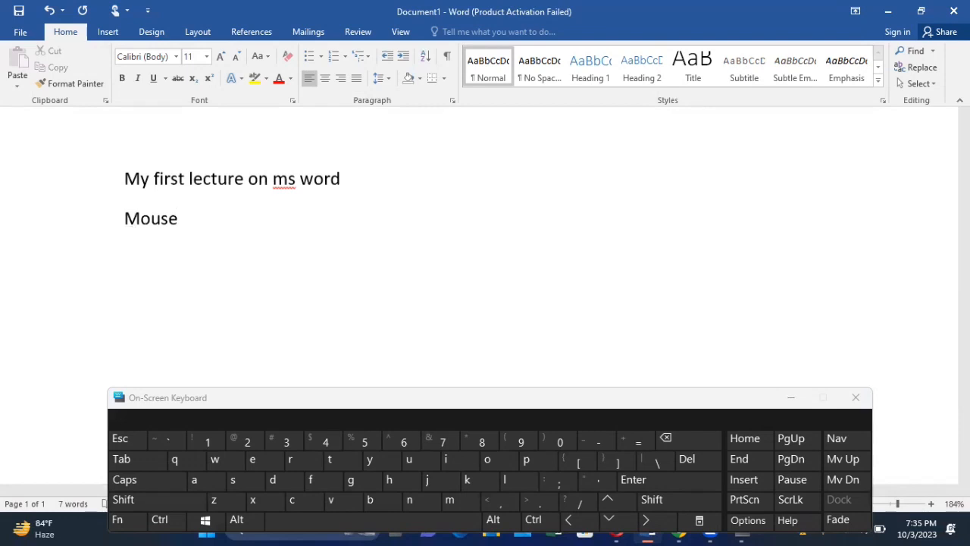
text(draggin)
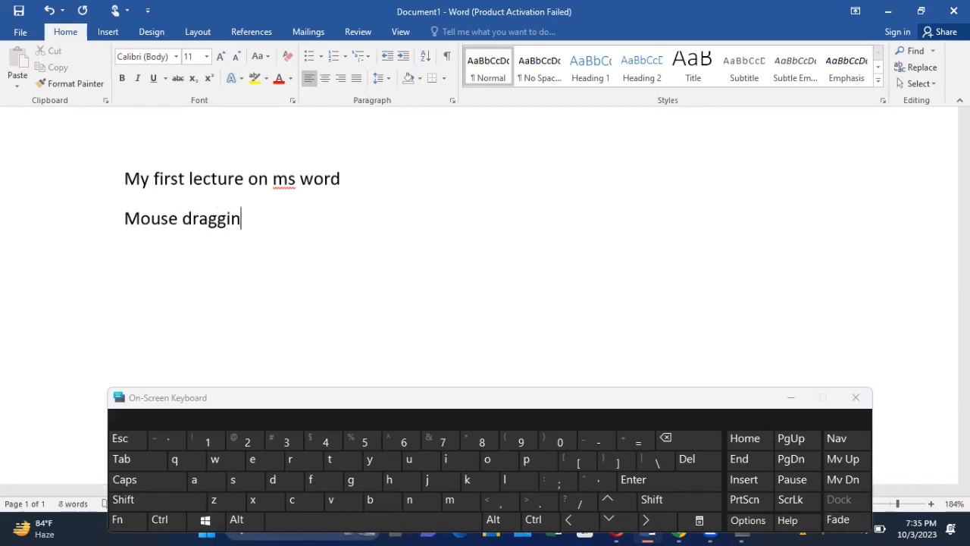
text(g met)
key(BackSpace)
text(thod)
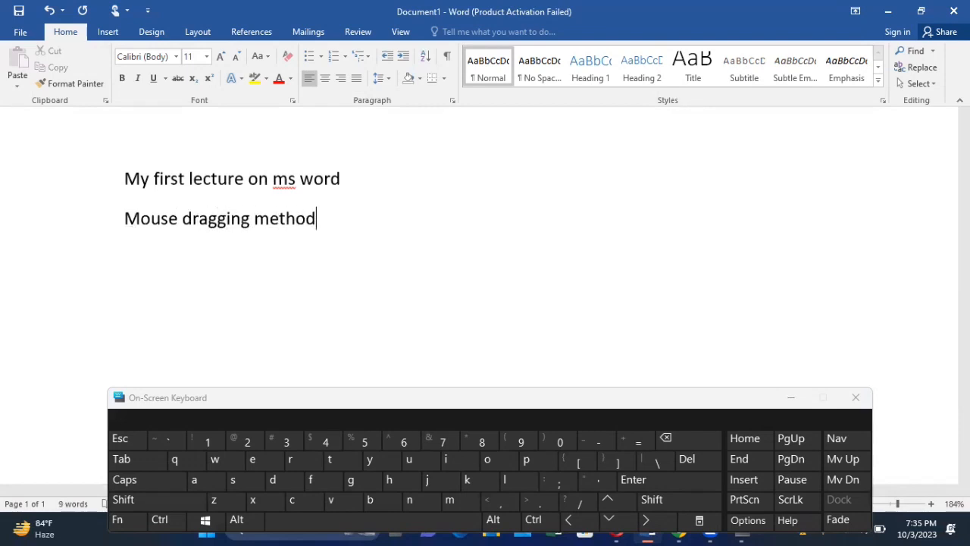
text( for selectio)
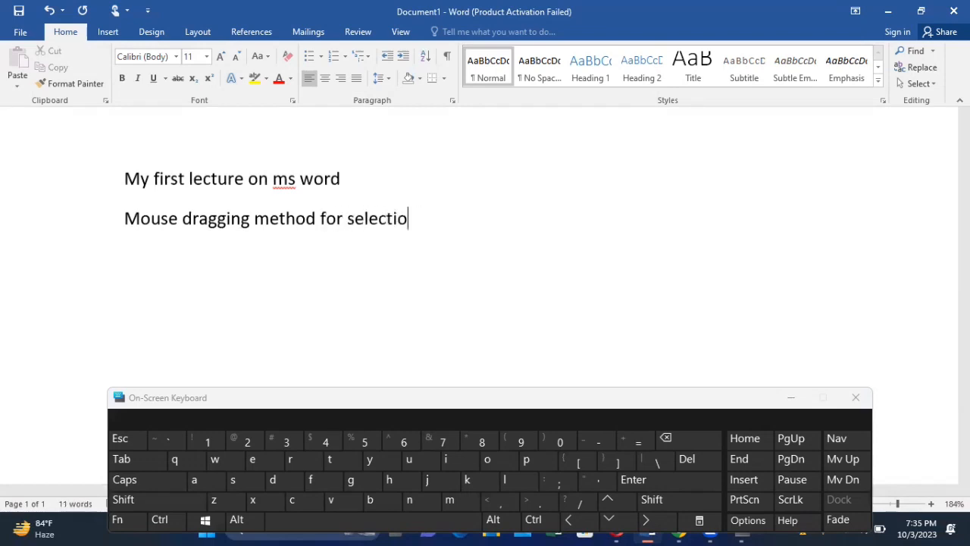
text(n)
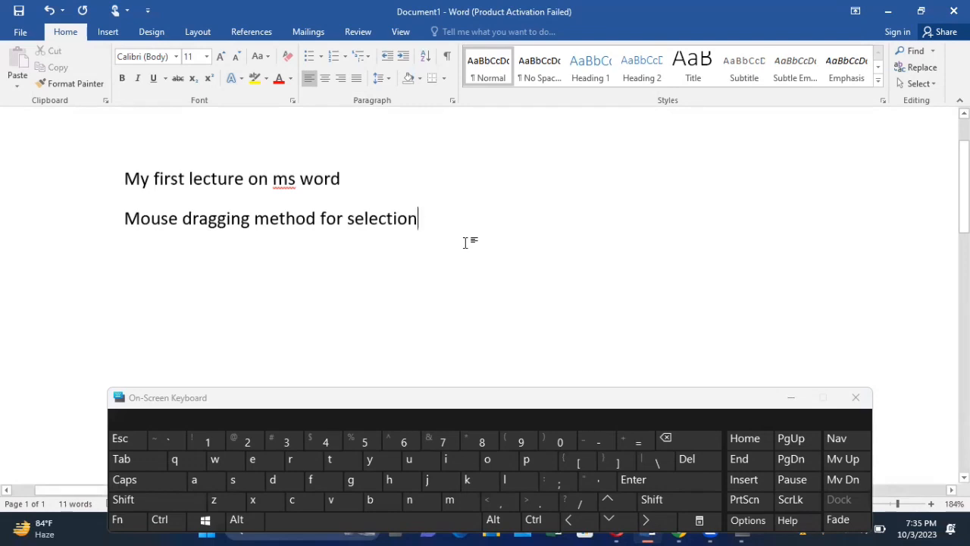
- Reposition the On-Screen Keyboard higher, so it sits below the two text lines and clear of the taskbar
click(675, 399)
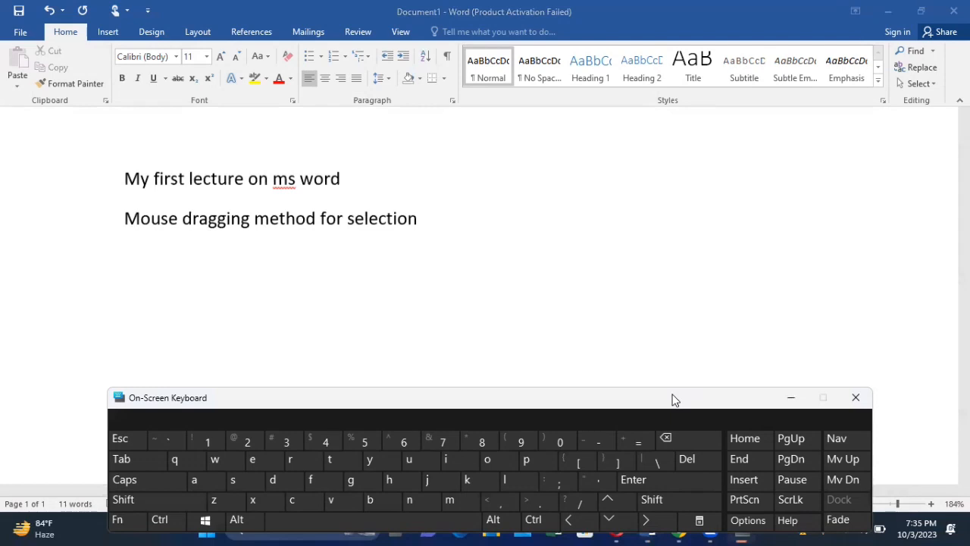
drag(674, 399, 694, 310)
click(256, 429)
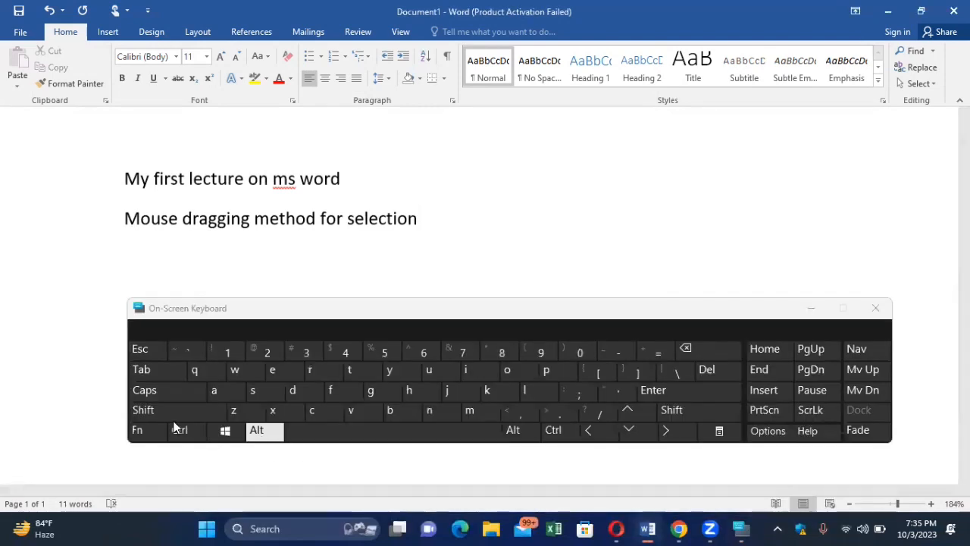
- Select both text lines from the keyboard, starting before "My", and clear the selection, leaving the cursor after "selection"
click(122, 179)
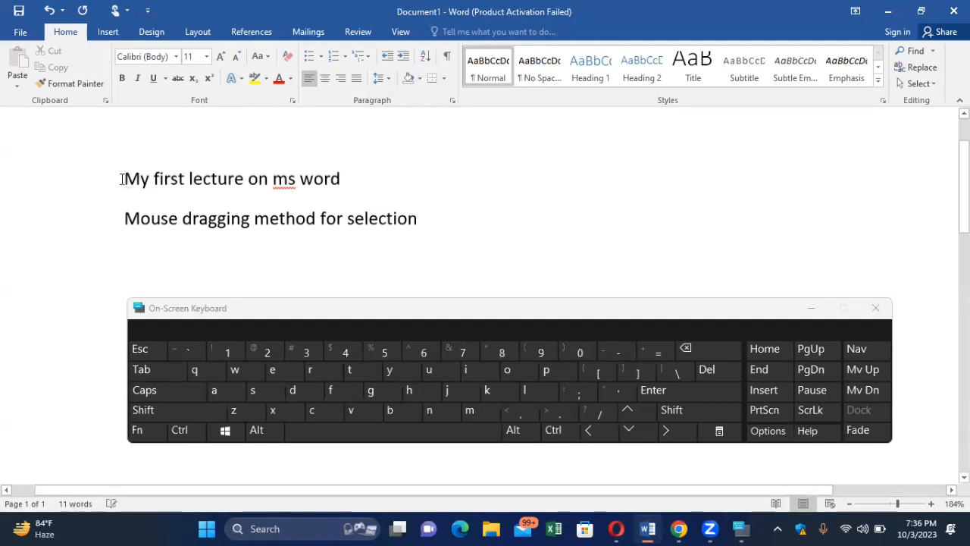
click(142, 412)
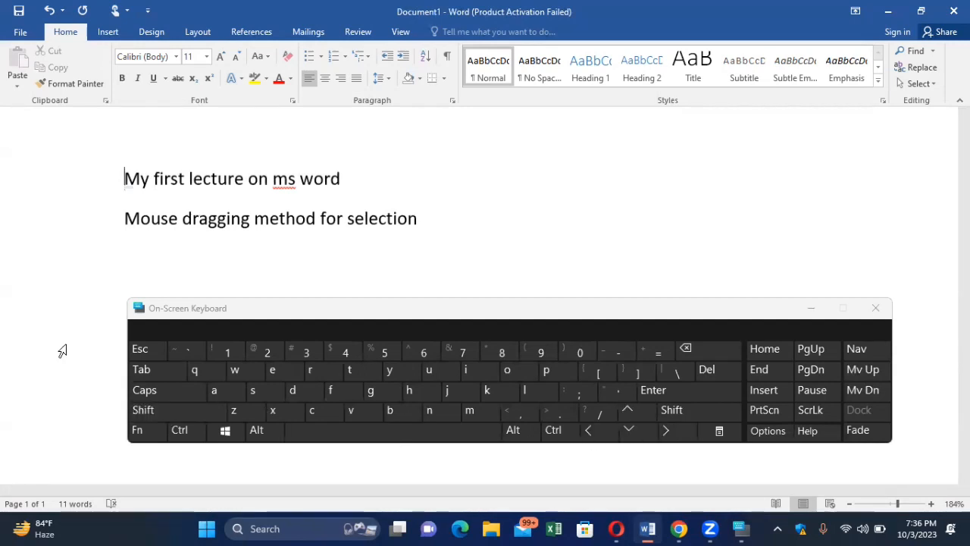
key(shift)
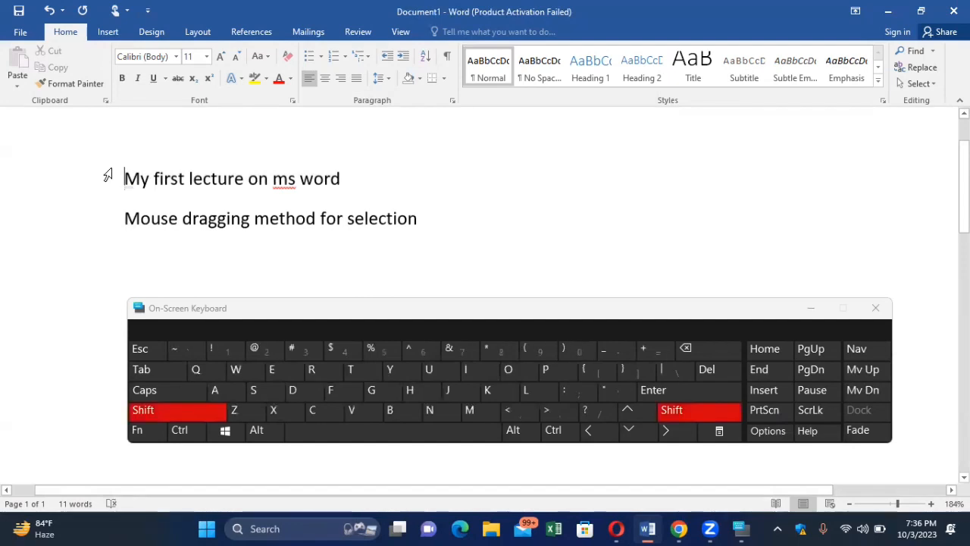
key(shift+Down)
key(shift+Down)
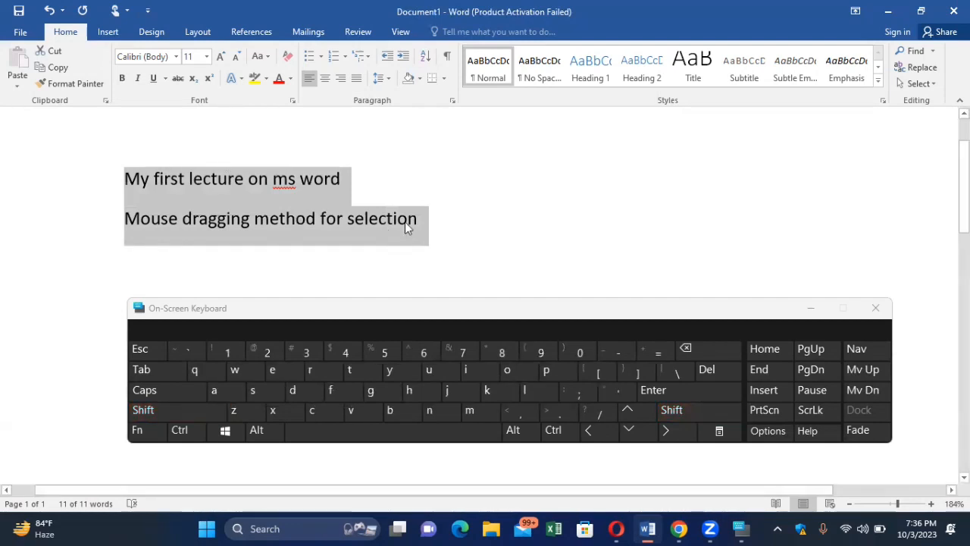
click(445, 219)
key(ctrl+a)
click(445, 218)
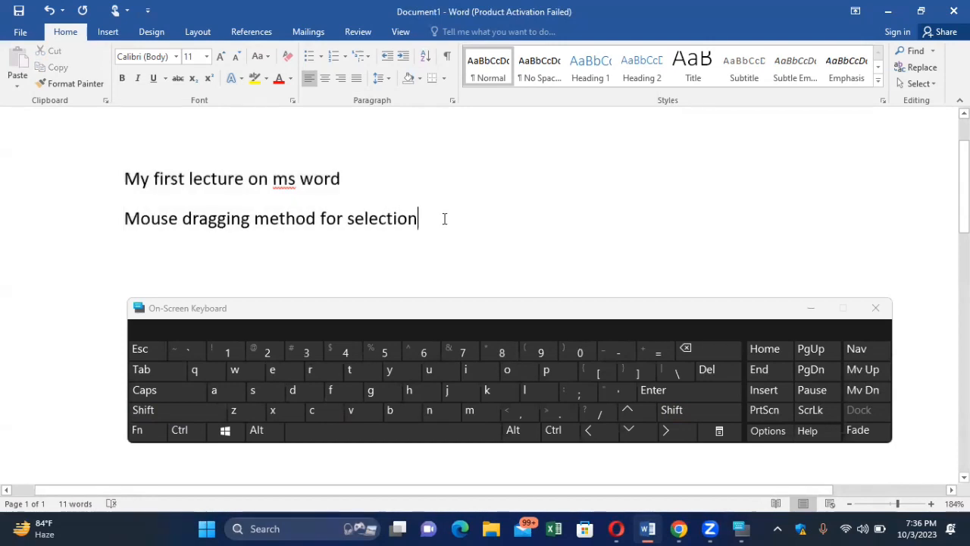
- Add a third line reading "Shift +up & down arrow key" below the mouse dragging line
key(Return)
text(shift )
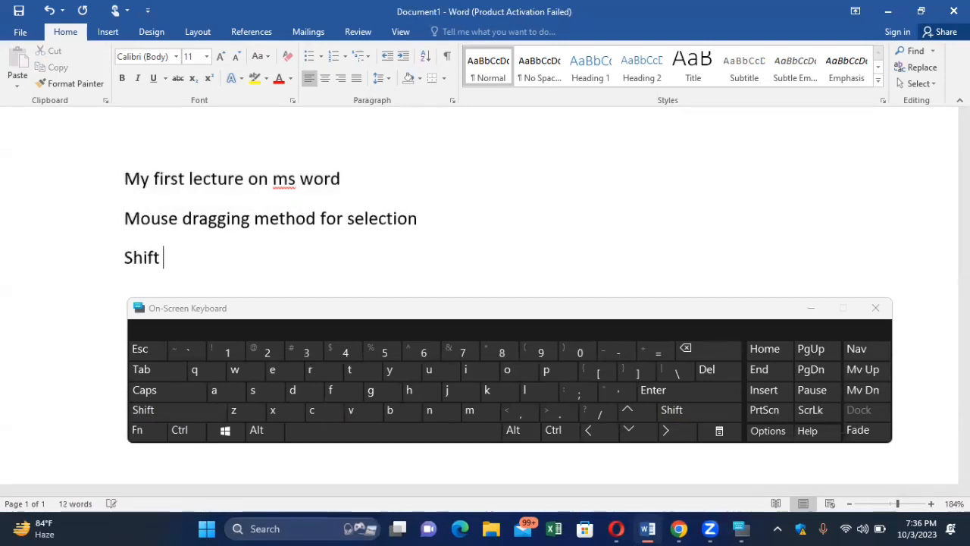
text(+up)
key(shift)
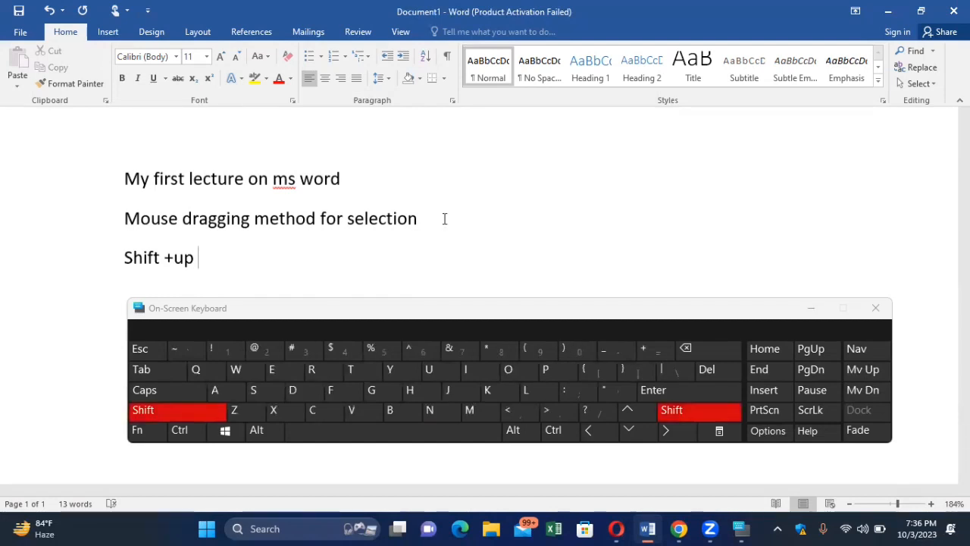
text(&)
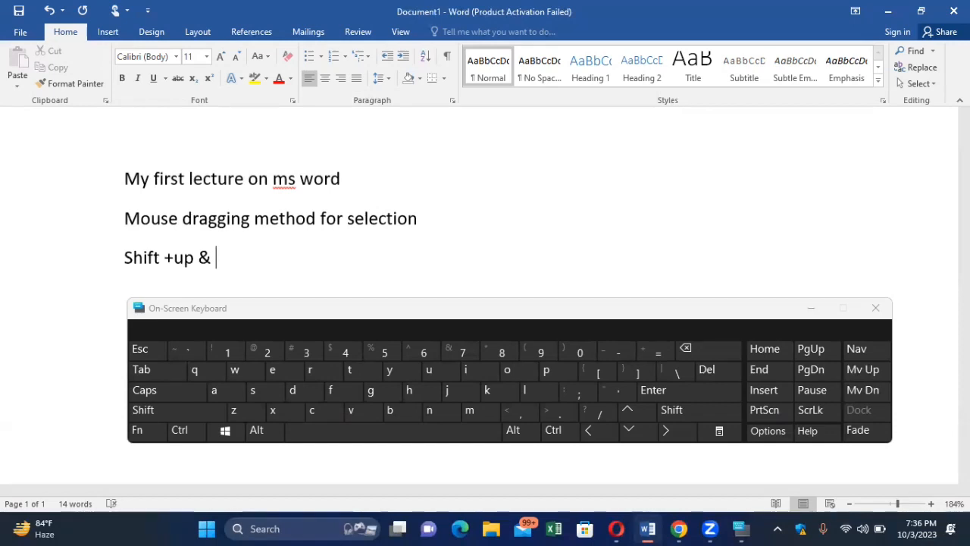
text( down arrow key)
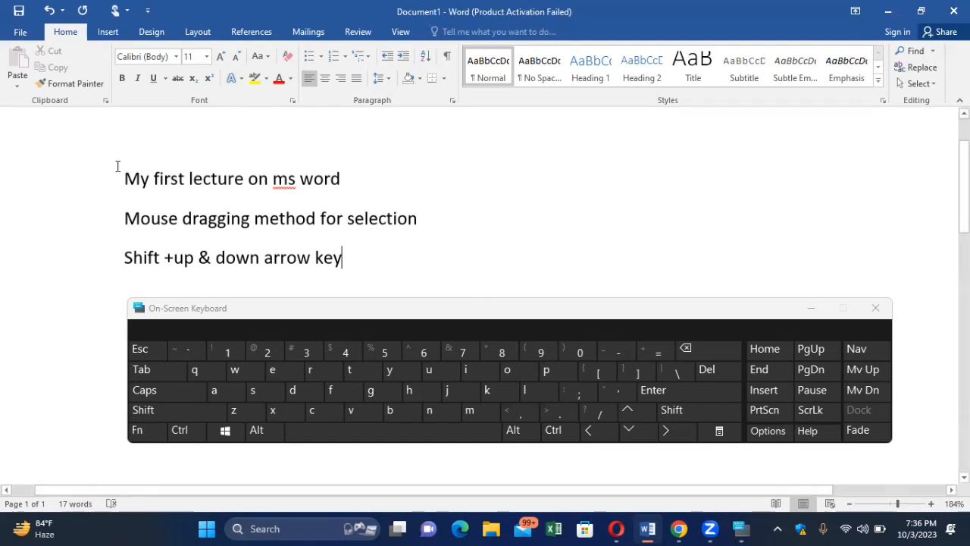
- Select all three text lines, clear the selection, and point out the Shift modifier on the On-Screen Keyboard
drag(123, 174, 372, 258)
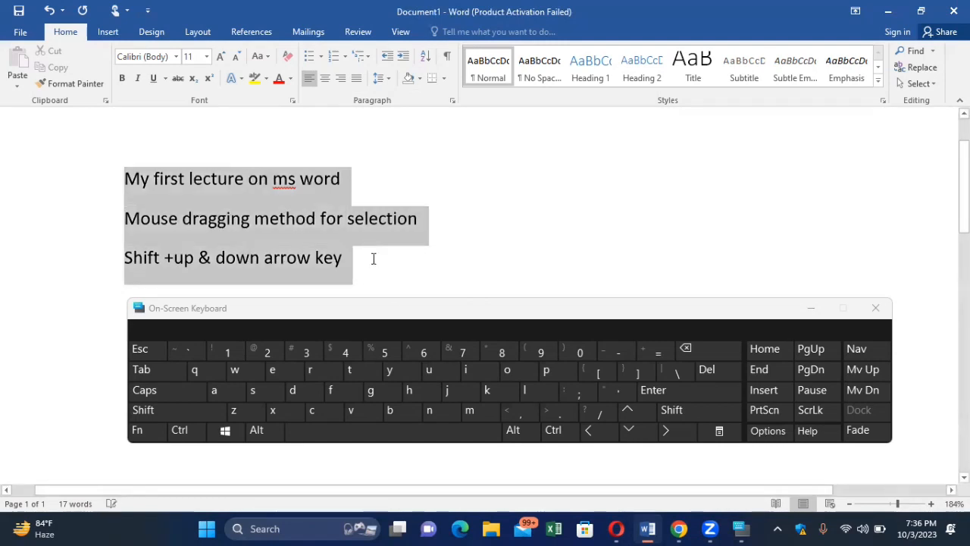
click(454, 154)
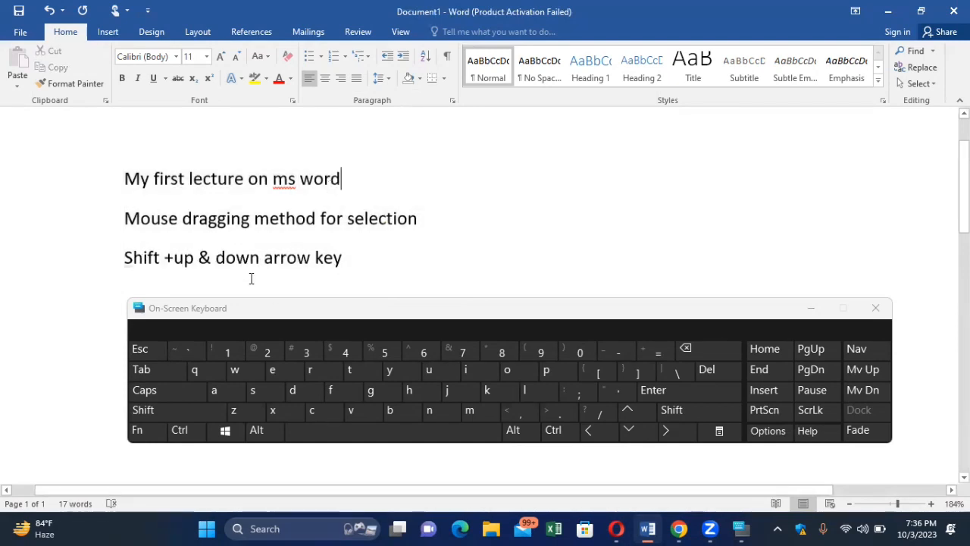
click(192, 407)
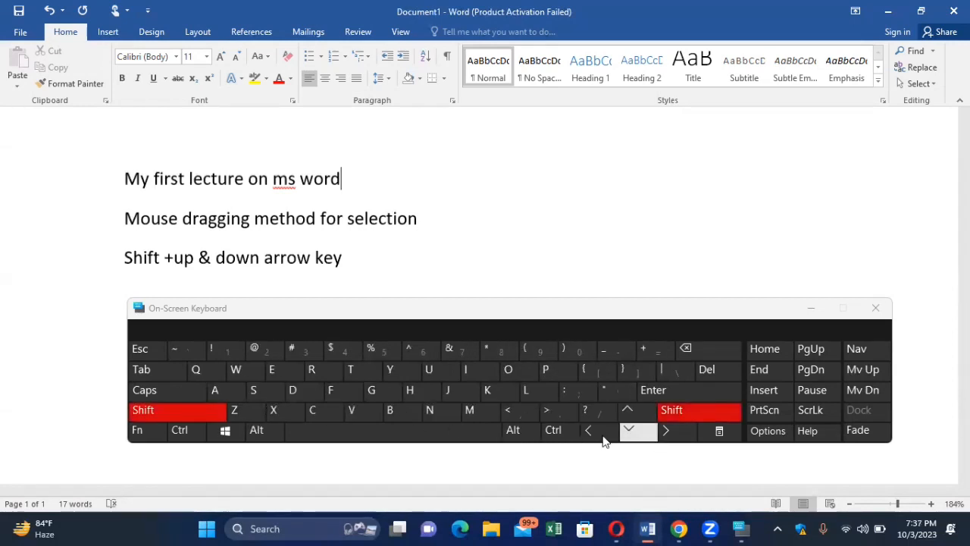
- Move the On-Screen Keyboard away from the text to the lower part of the page and place the cursor after "arrow key"
click(563, 315)
drag(563, 312, 653, 174)
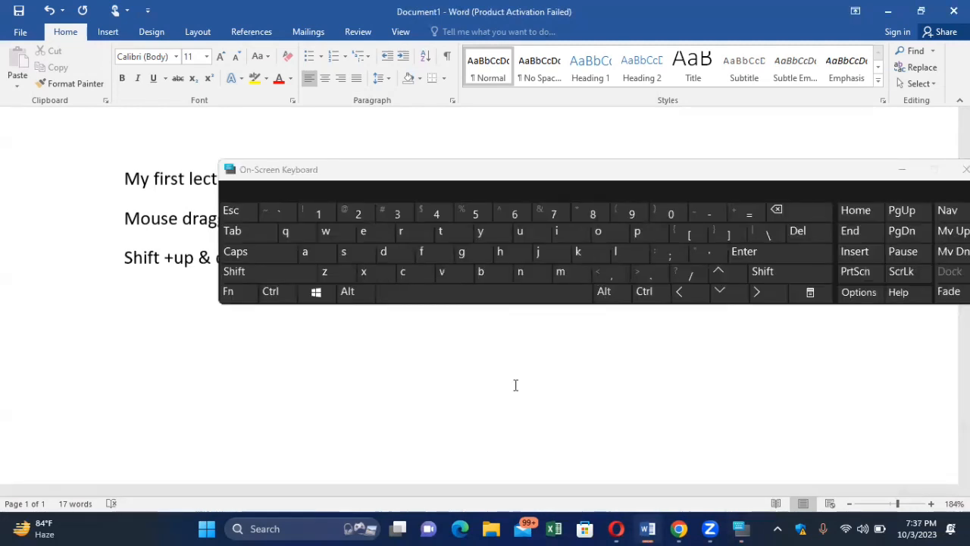
click(563, 171)
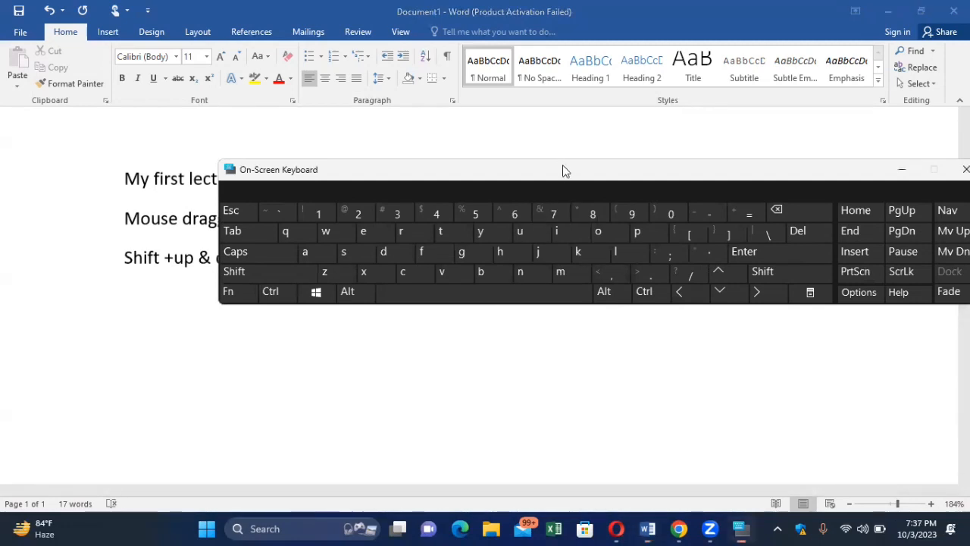
drag(562, 171, 463, 389)
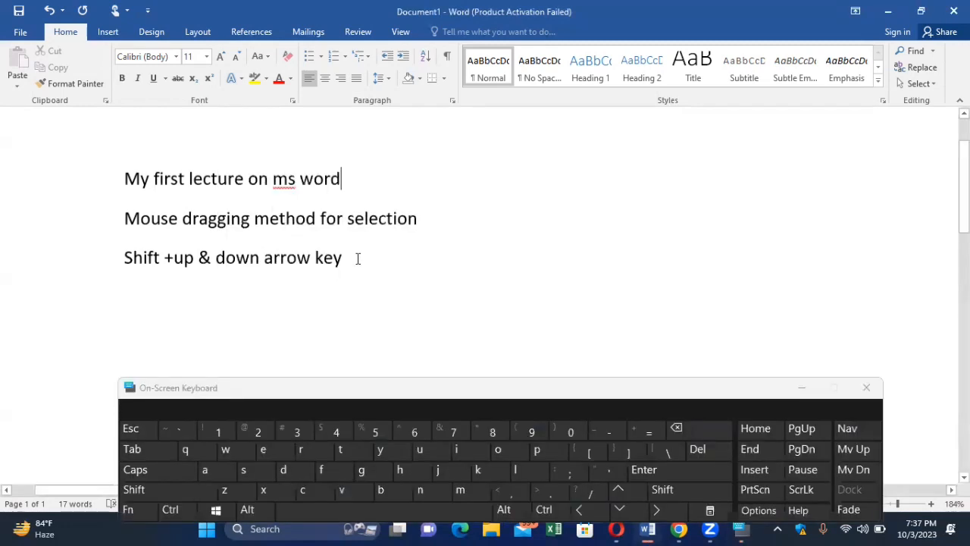
click(358, 258)
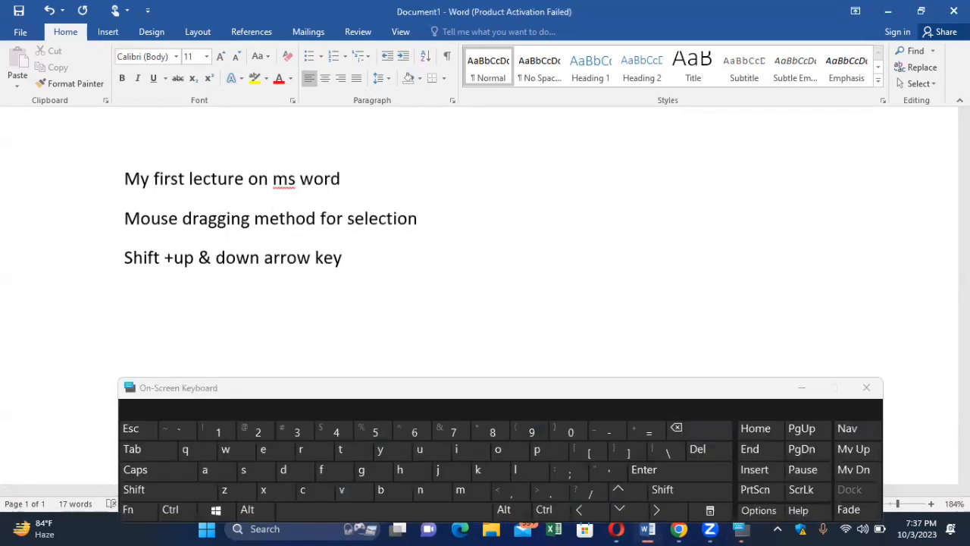
- Reposition the On-Screen Keyboard in the empty area below the three text lines and demonstrate the Ctrl modifier on it
click(677, 391)
drag(677, 392, 696, 306)
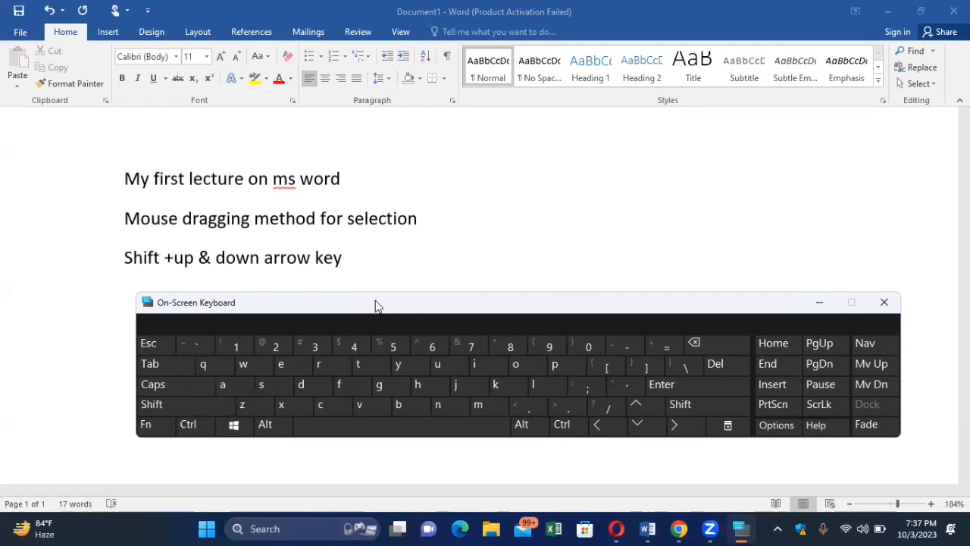
drag(375, 301, 357, 357)
key(ctrl)
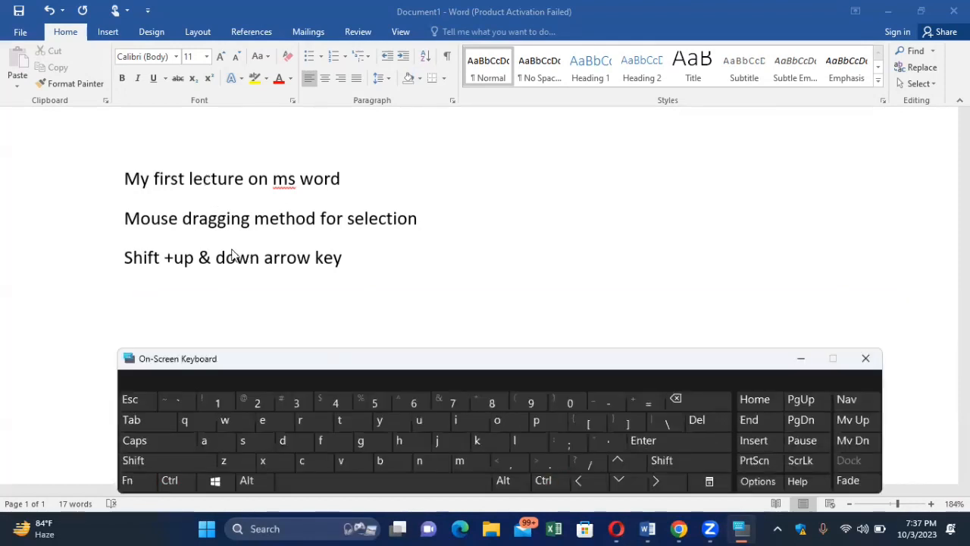
key(ctrl)
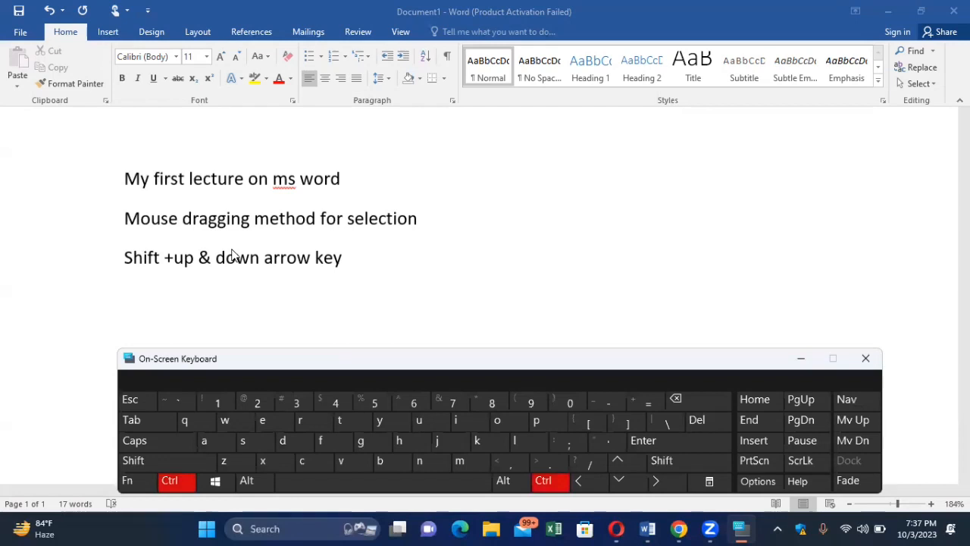
- Place the cursor before "My" in the first line and select the entire document at once
double_click(126, 179)
click(127, 180)
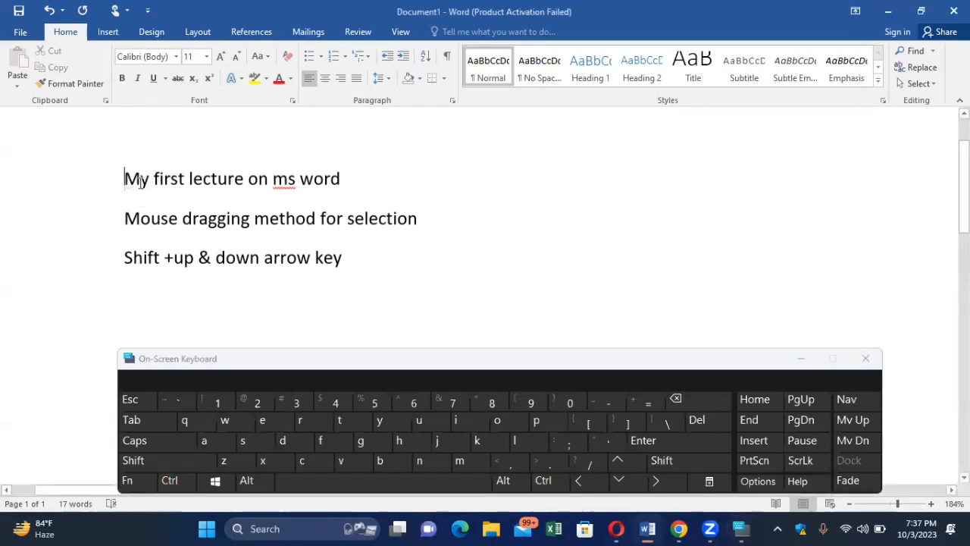
key(ctrl+a)
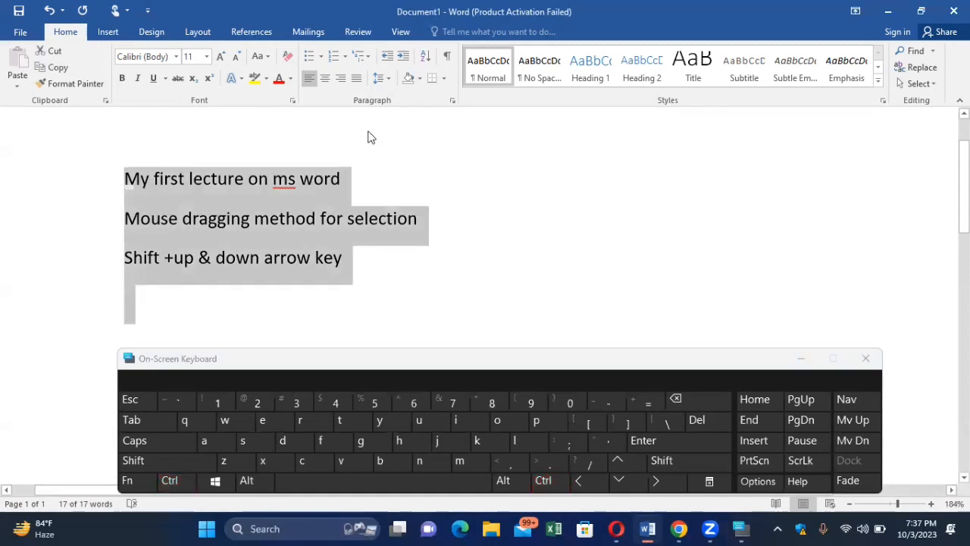
- Move the On-Screen Keyboard up over the text and minimize it
click(595, 367)
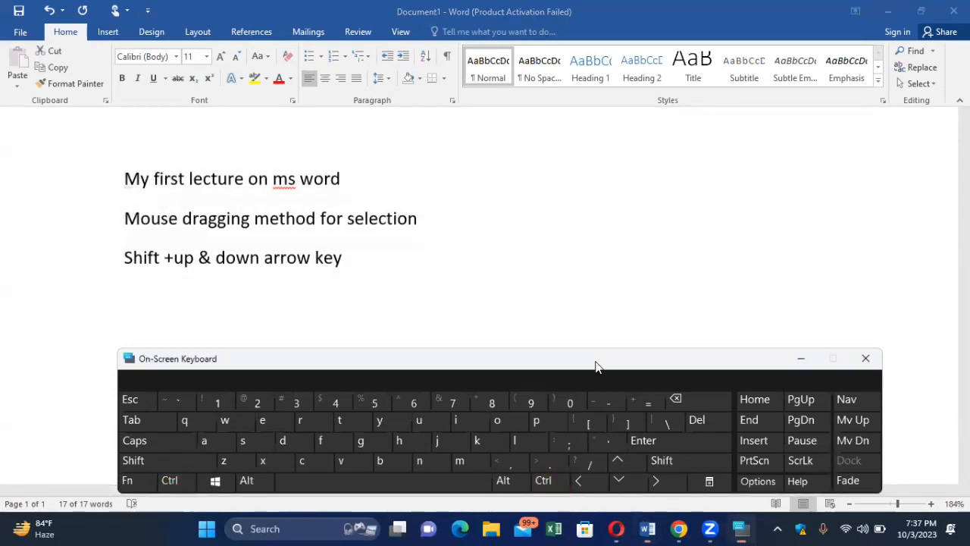
drag(596, 365, 687, 217)
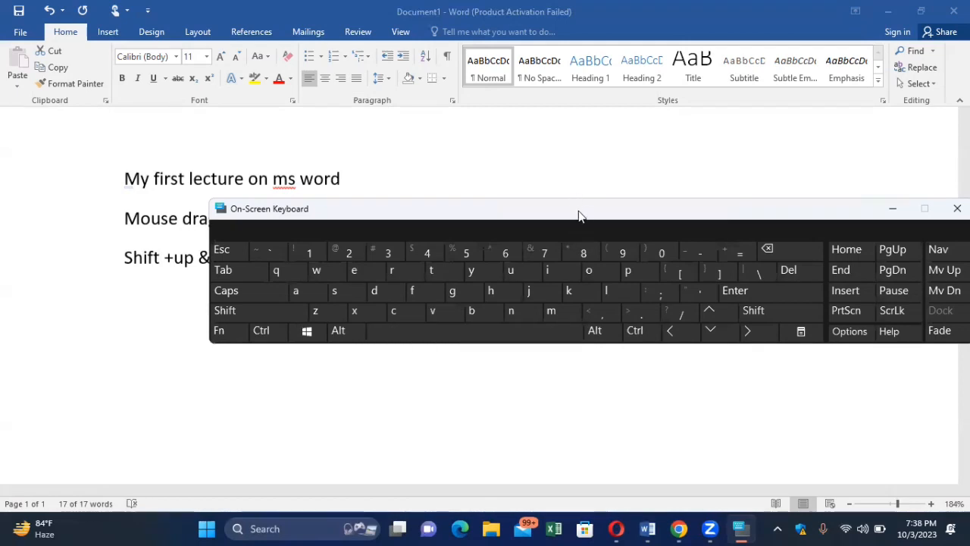
click(893, 210)
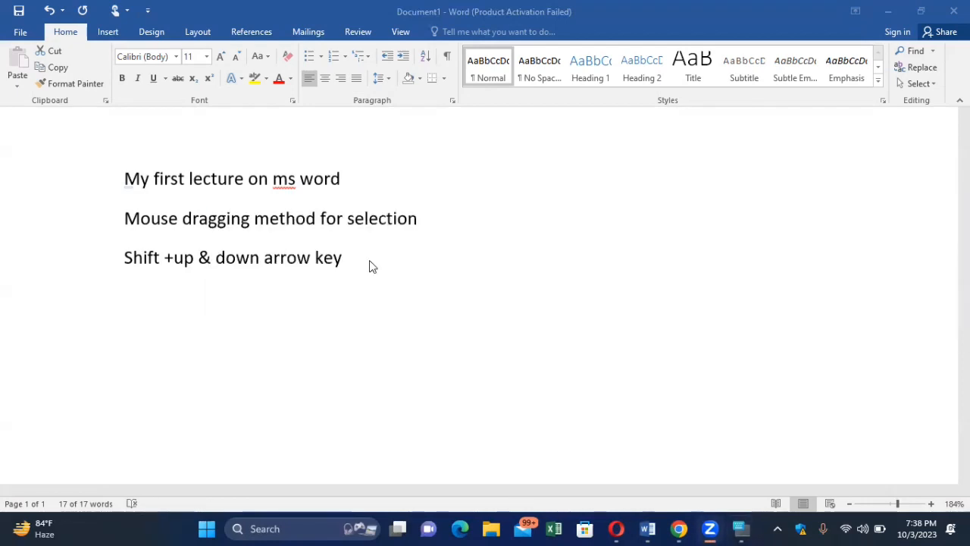
- Add a fourth line reading "Ctrl + A for All selection" below the Shift arrow key line
click(371, 265)
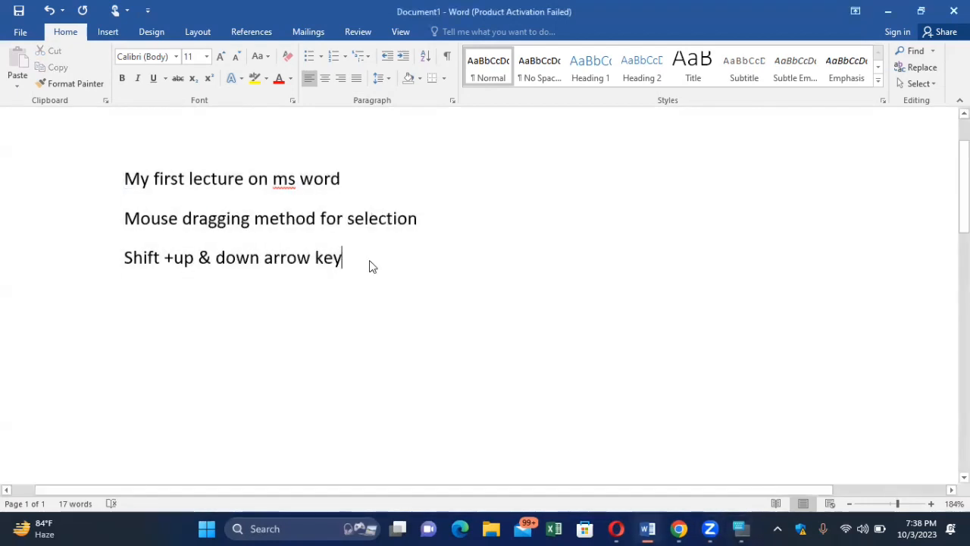
key(Return)
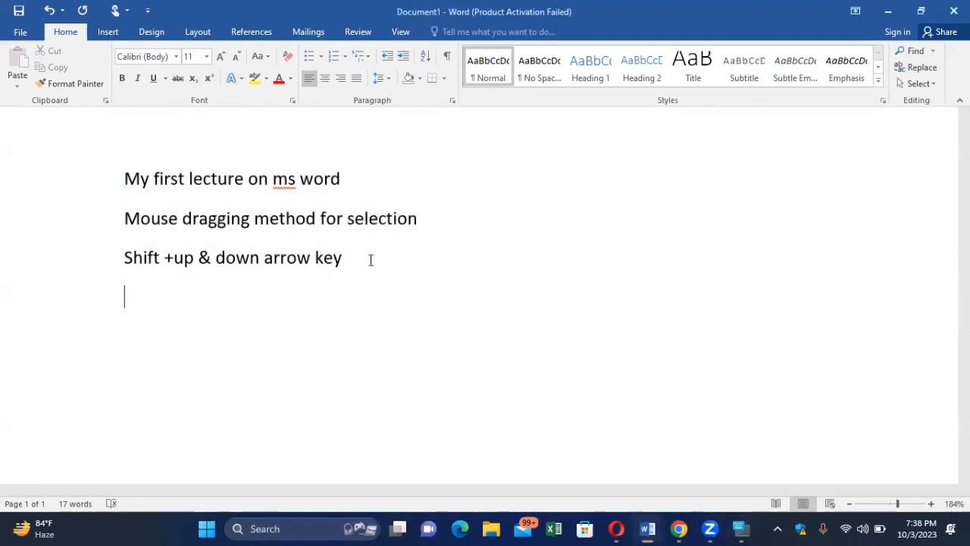
text(ctrl +)
key(BackSpace)
text(+ a)
key(BackSpace)
key(BackSpace)
text(A for A)
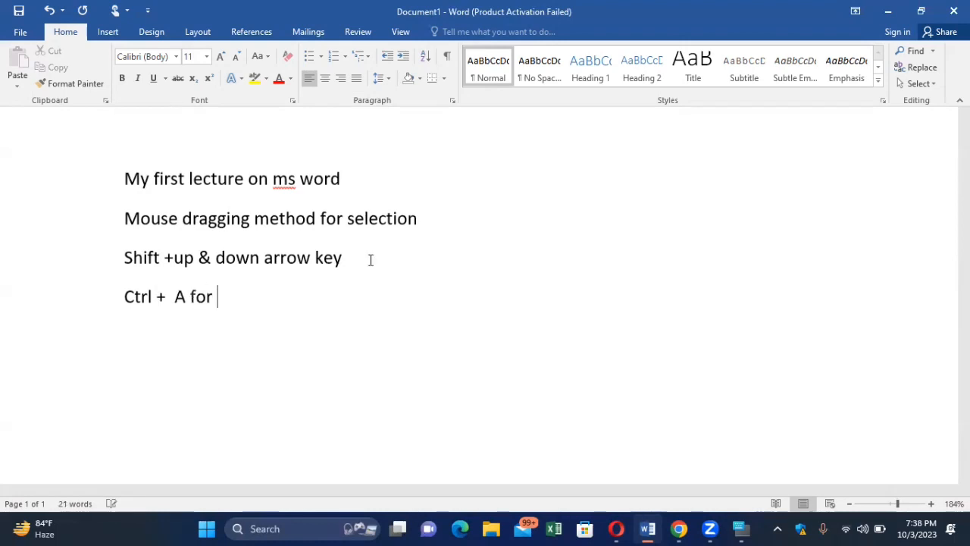
key(BackSpace)
text(All sele)
key(BackSpace)
key(BackSpace)
text(lection)
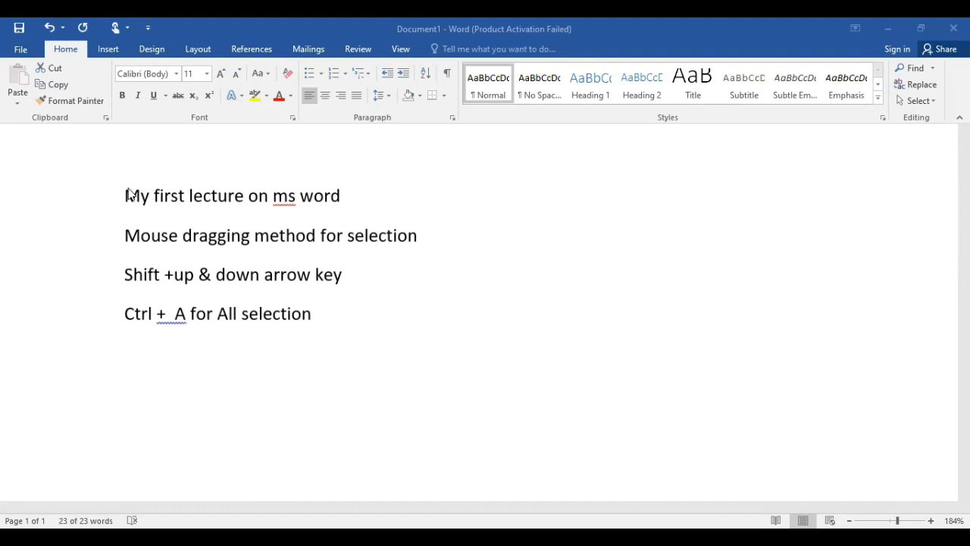
- Select the whole document, clear the selection, and reselect all four lines one by one starting before "My"
key(ctrl+a)
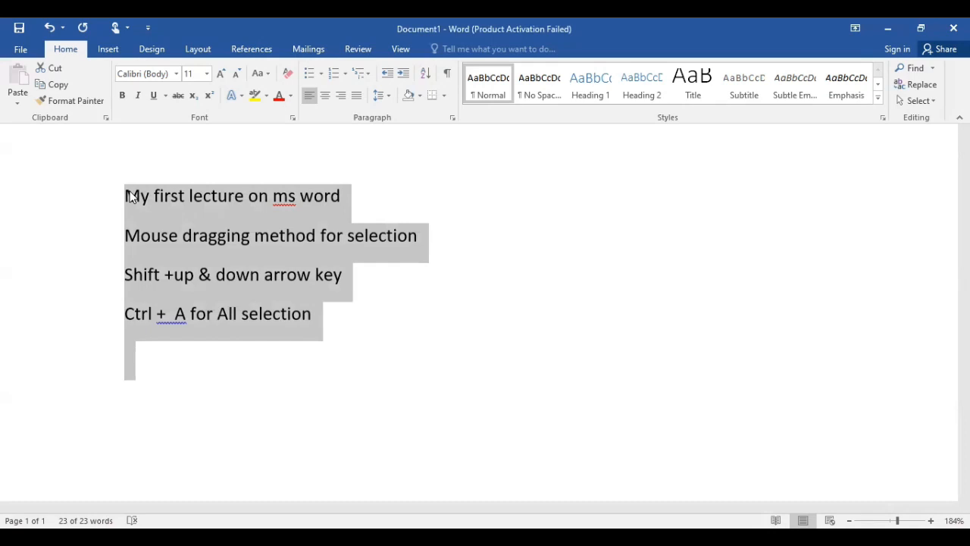
click(434, 235)
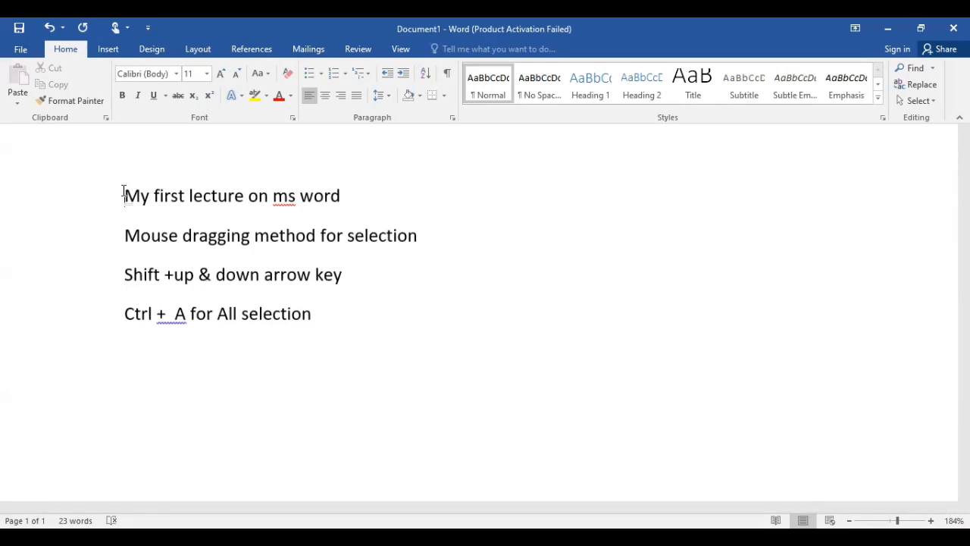
key(shift+Down)
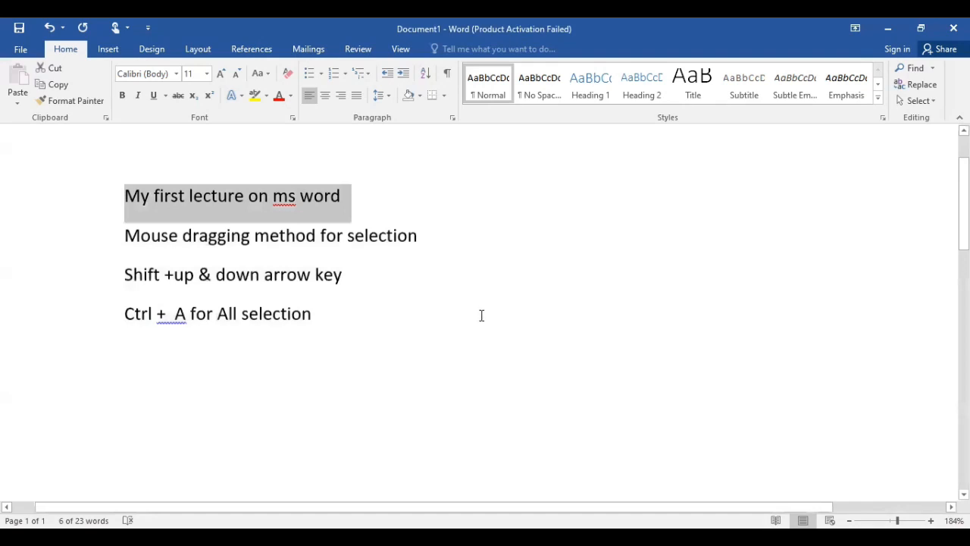
key(shift+Down)
key(shift+Down)
key(shift+Down)
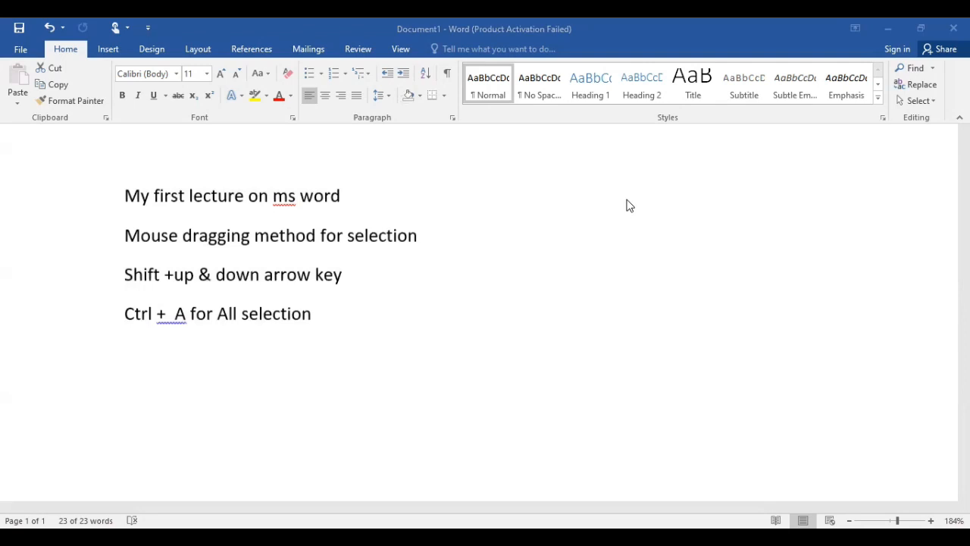
- Return the cursor to before "My", select the entire document at once, and clear the selection
double_click(127, 201)
click(127, 200)
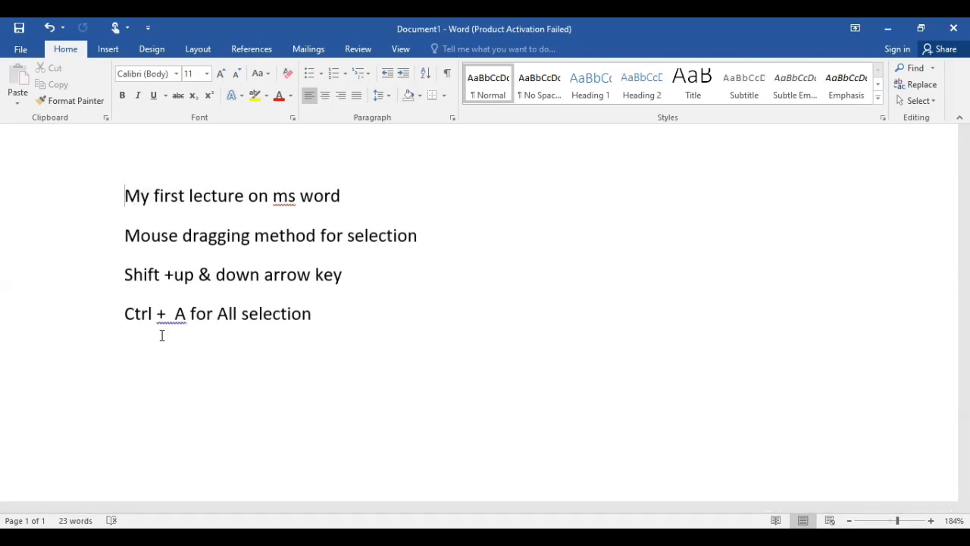
key(ctrl+a)
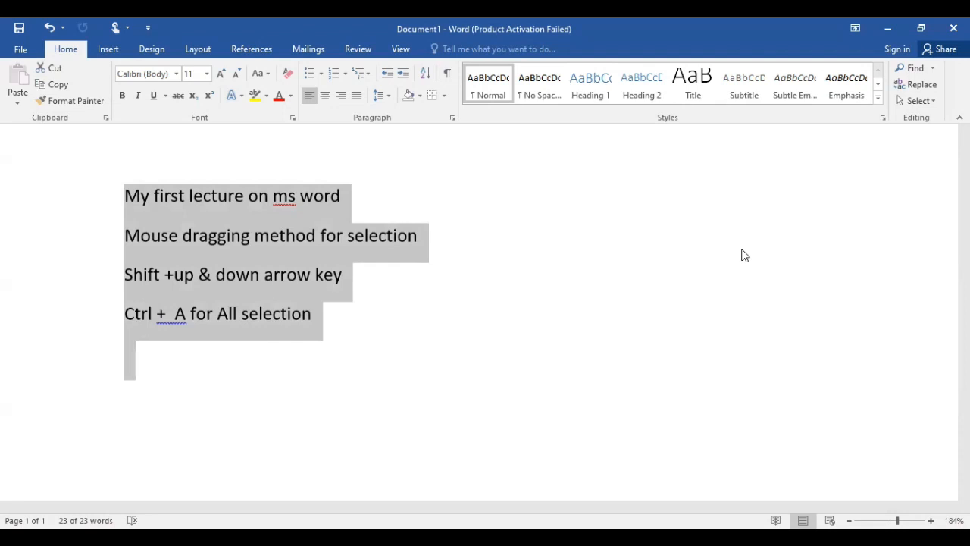
click(375, 298)
- Add a fifth line reading "Enter key use for next line" below the "All selection" line
click(318, 314)
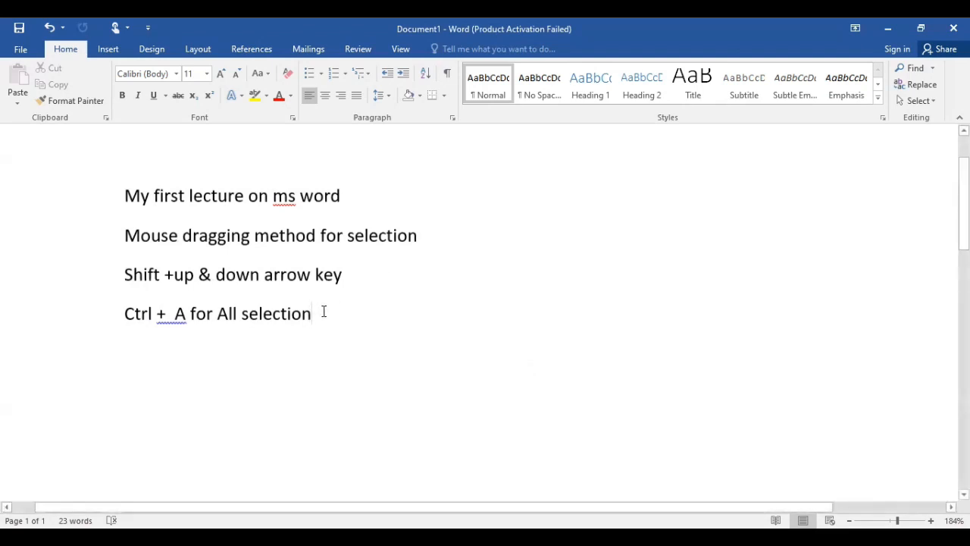
key(Return)
text(en)
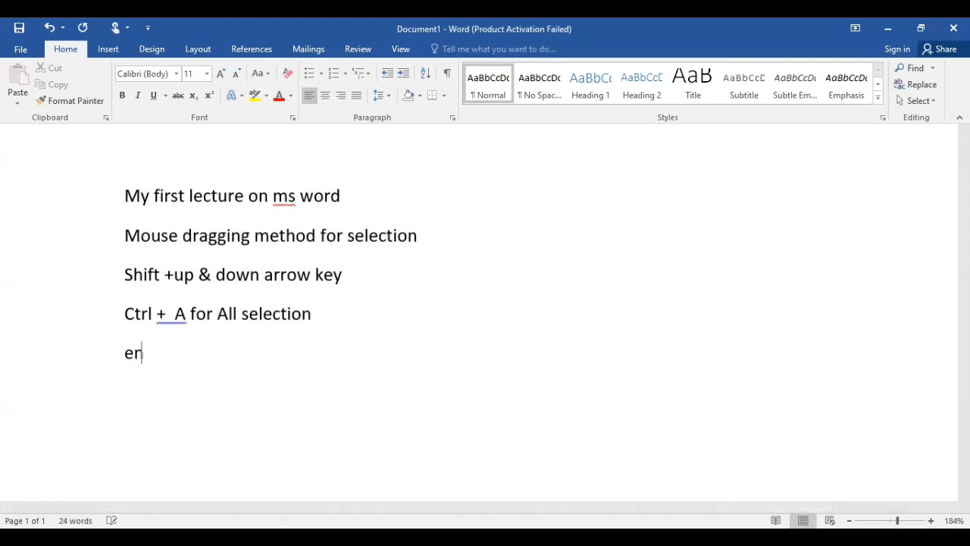
text(ter key use )
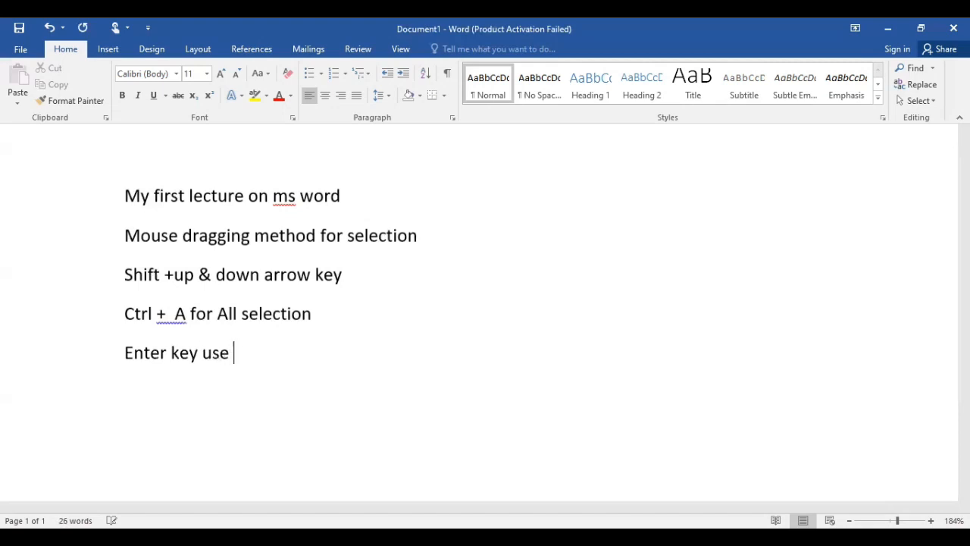
text(for)
text(next)
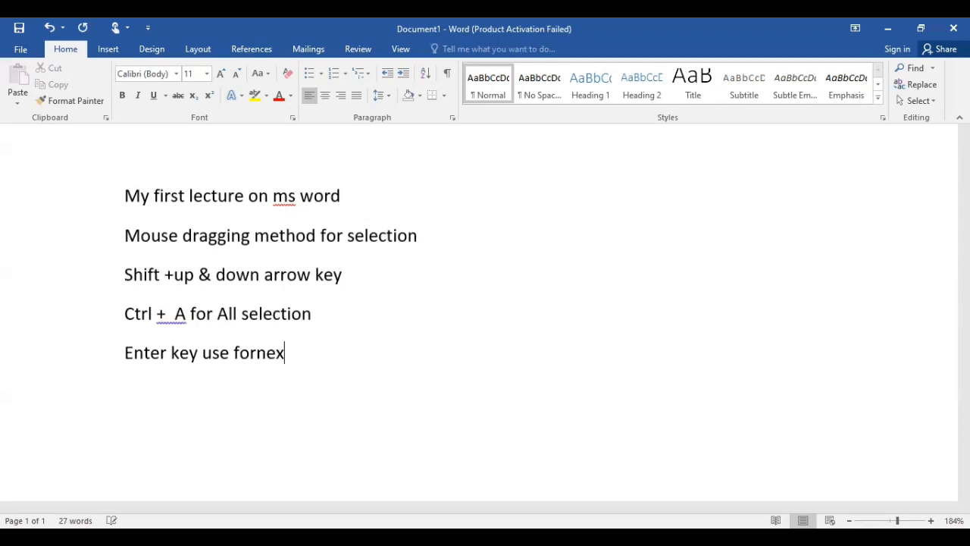
key(BackSpace)
key(BackSpace)
key(BackSpace)
key(BackSpace)
key(BackSpace)
text(next line)
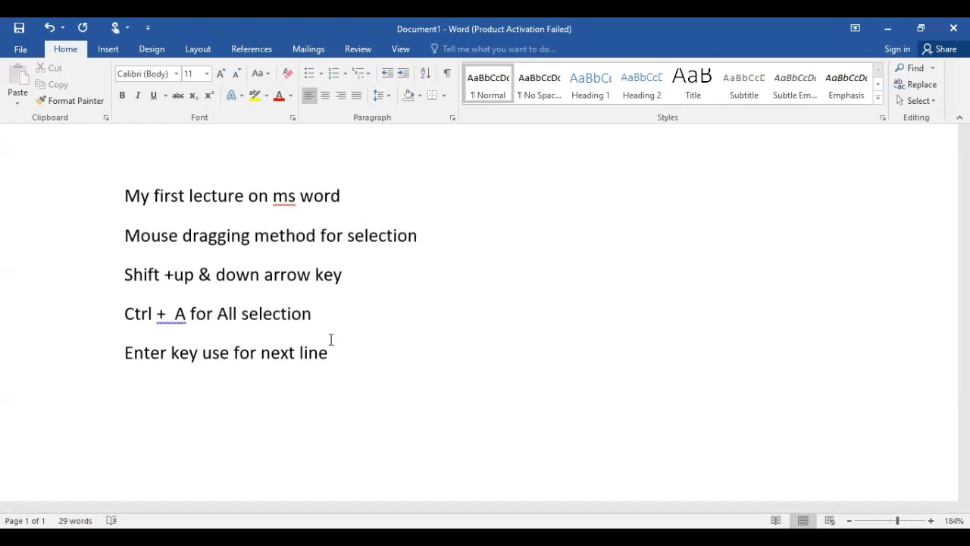
- Add a sixth line reading "Space for create space on your work" below the Enter key line
key(Return)
text(space for create s)
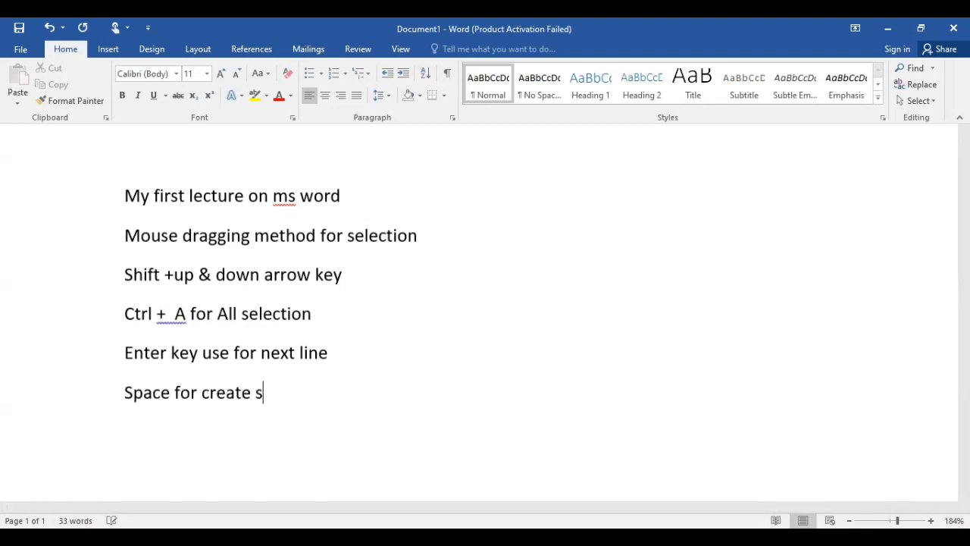
text(pace on your w)
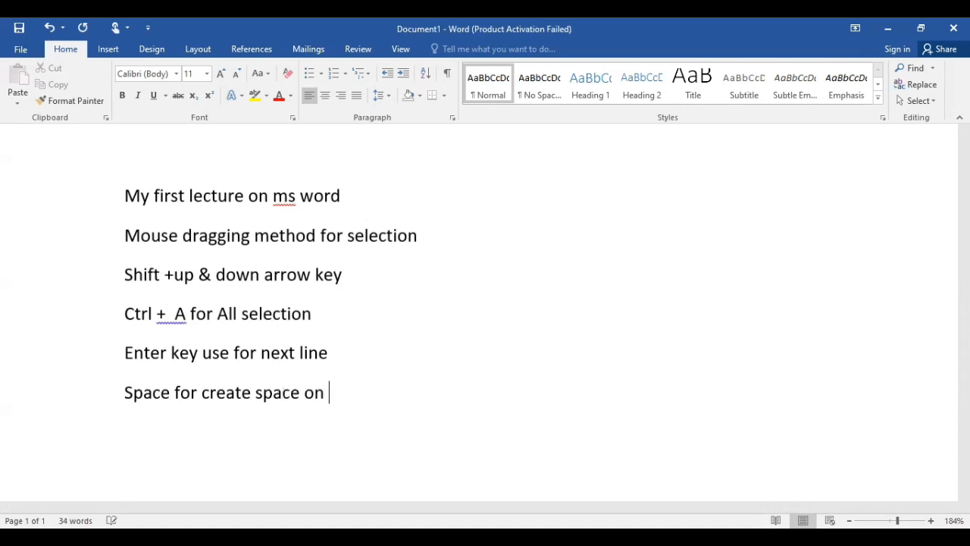
text(ork)
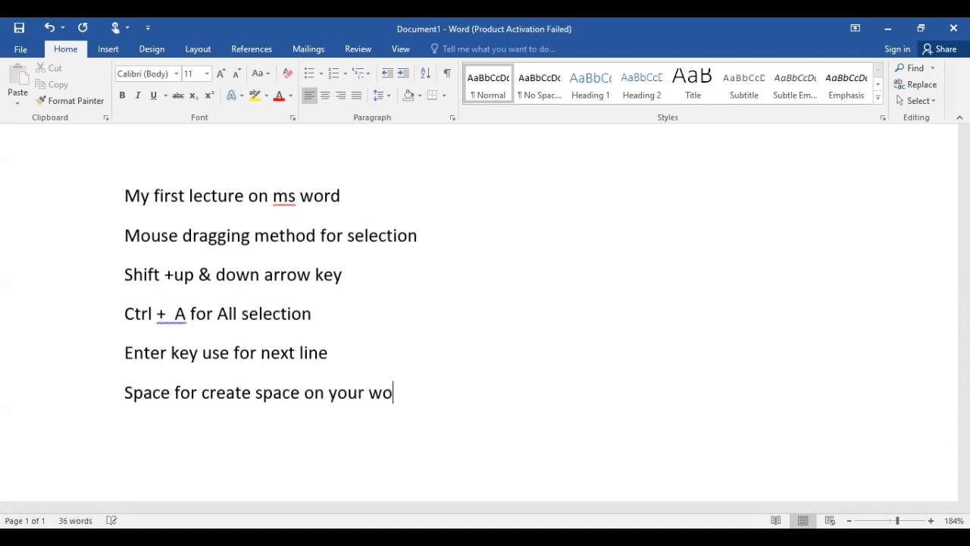
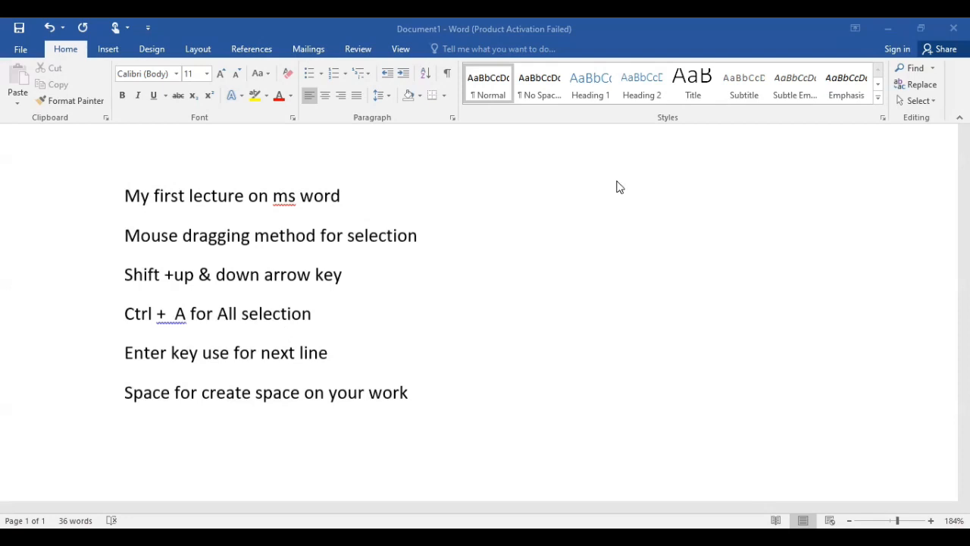
- Append the words "space bar" to the end of the sixth line, after "work"
click(417, 393)
text(s)
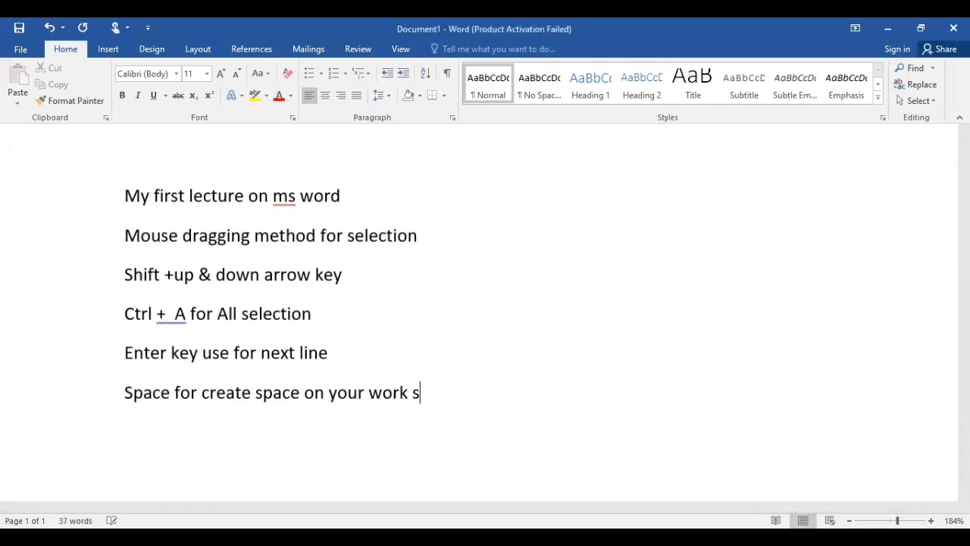
text(ace bar)
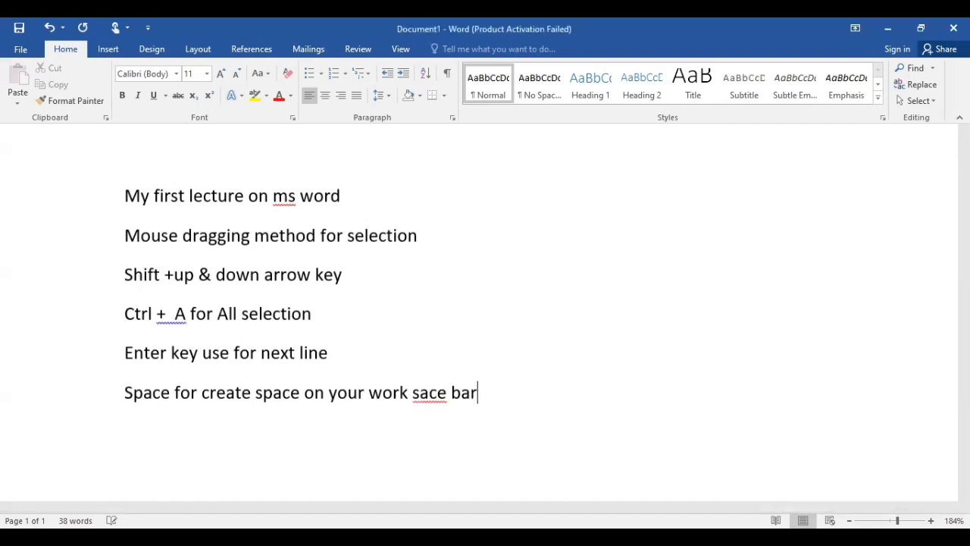
key(BackSpace)
key(BackSpace)
key(BackSpace)
key(BackSpace)
key(BackSpace)
key(BackSpace)
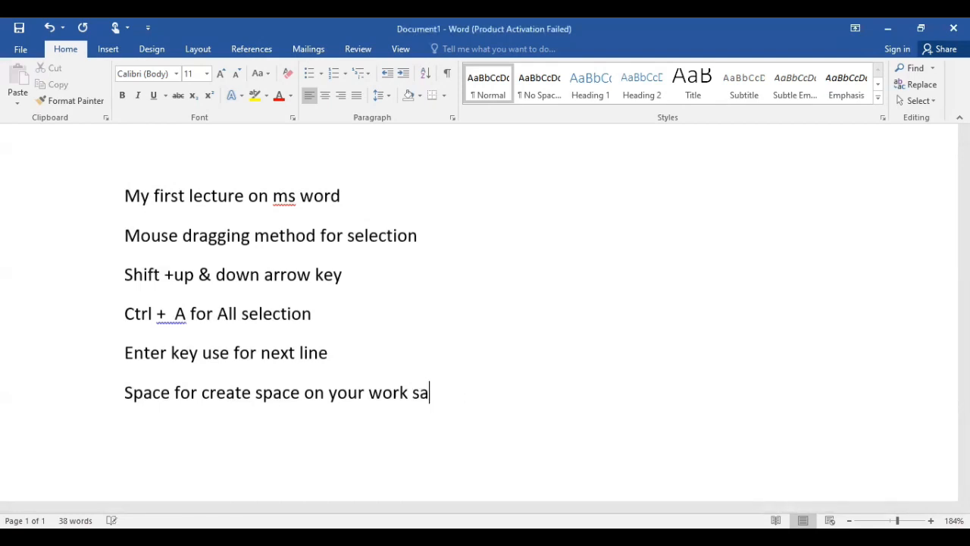
key(BackSpace)
text(pace ba)
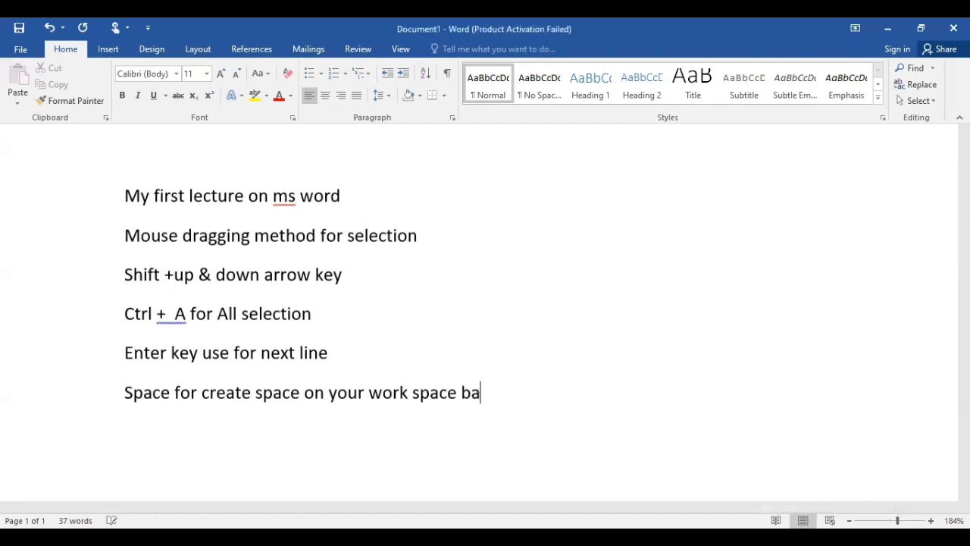
text(r)
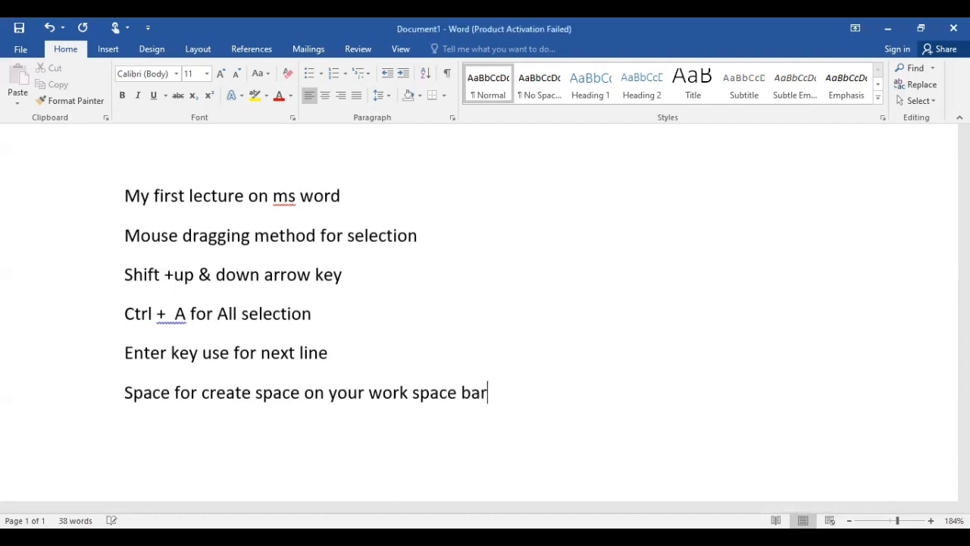
- Enclose the words "space bar" at the end of the sixth line in parentheses
click(412, 393)
text(()
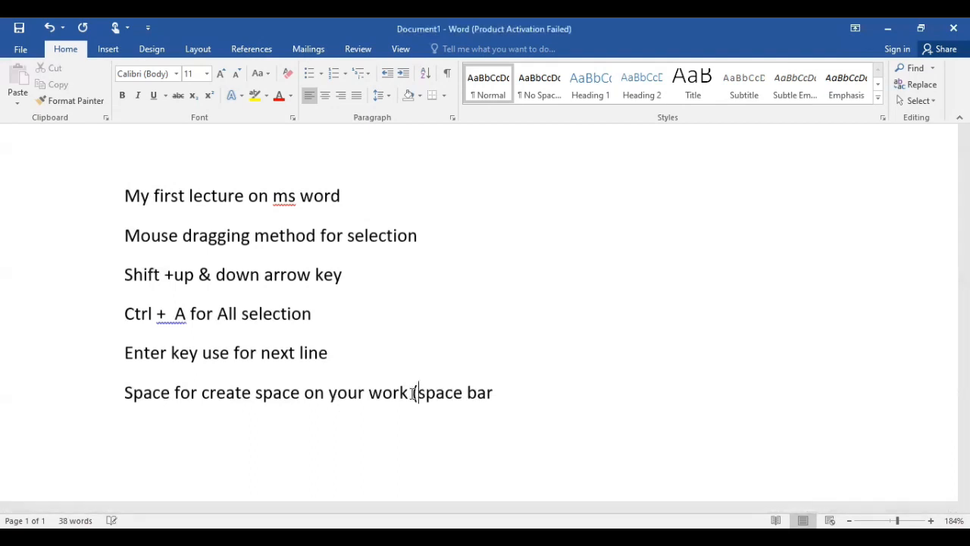
click(510, 393)
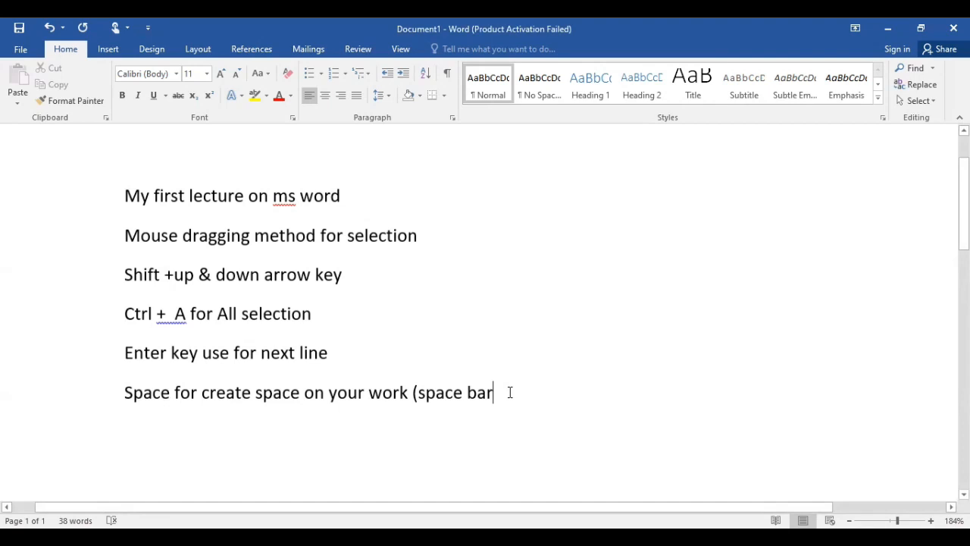
text())
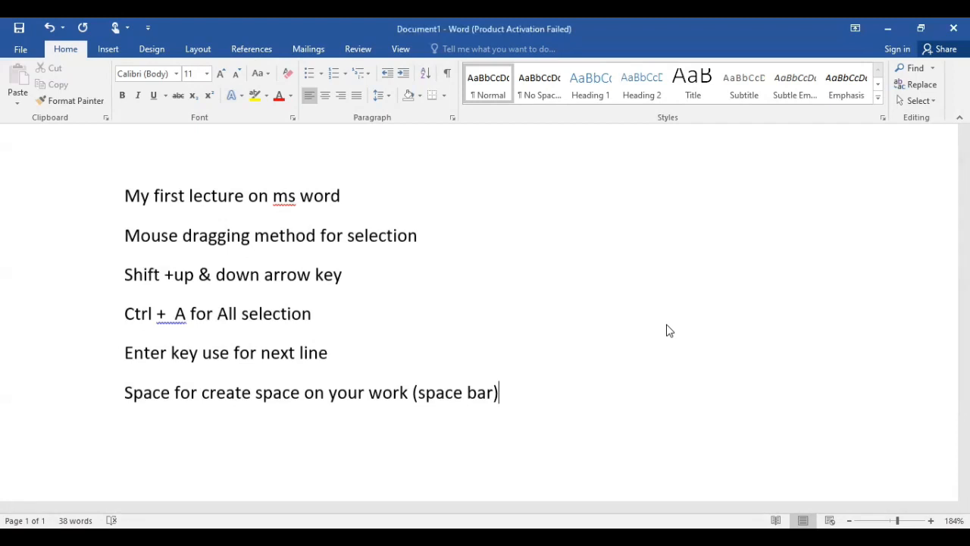
- Delete "space bar)" from the end of the sixth line and retype it after the opening parenthesis
key(BackSpace)
key(BackSpace)
key(BackSpace)
key(BackSpace)
key(BackSpace)
key(BackSpace)
key(BackSpace)
key(BackSpace)
key(BackSpace)
key(BackSpace)
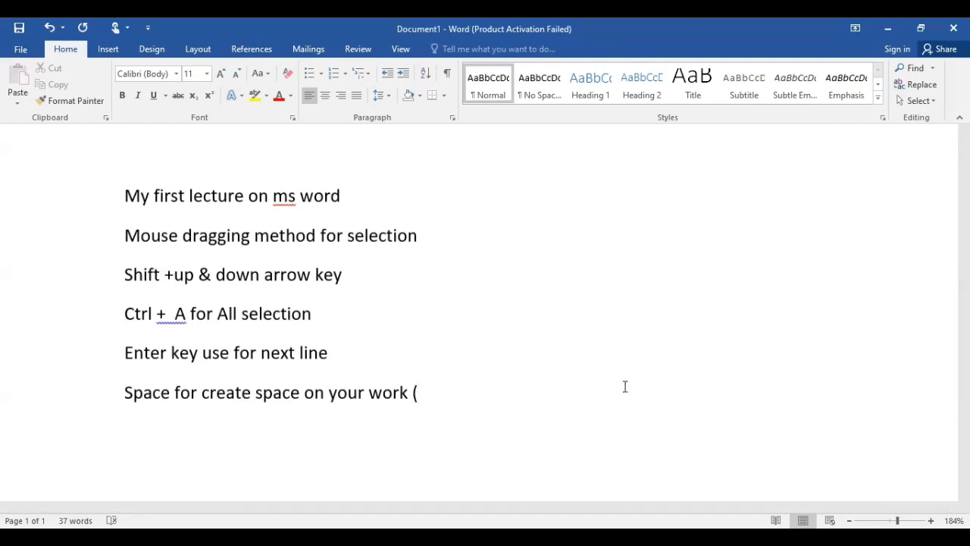
key(super)
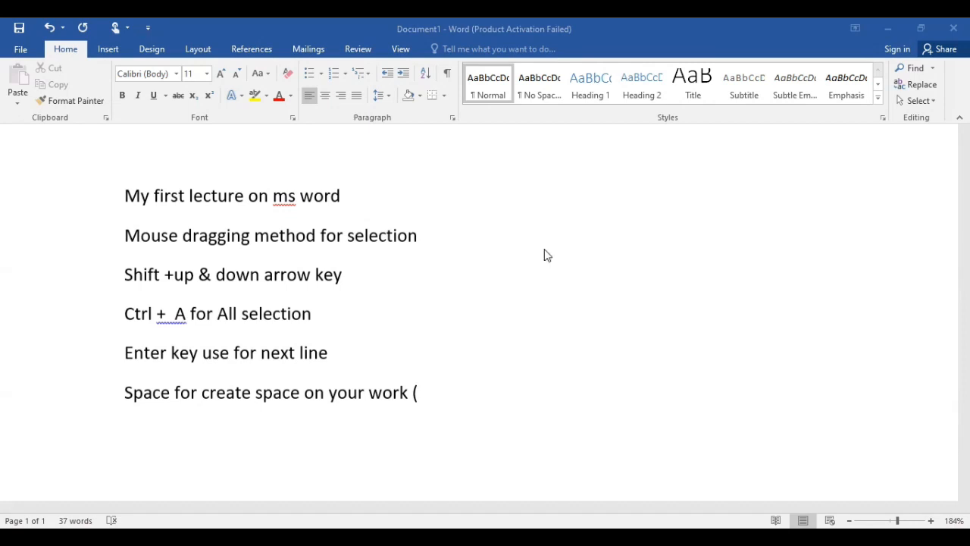
click(426, 395)
text(space bar))
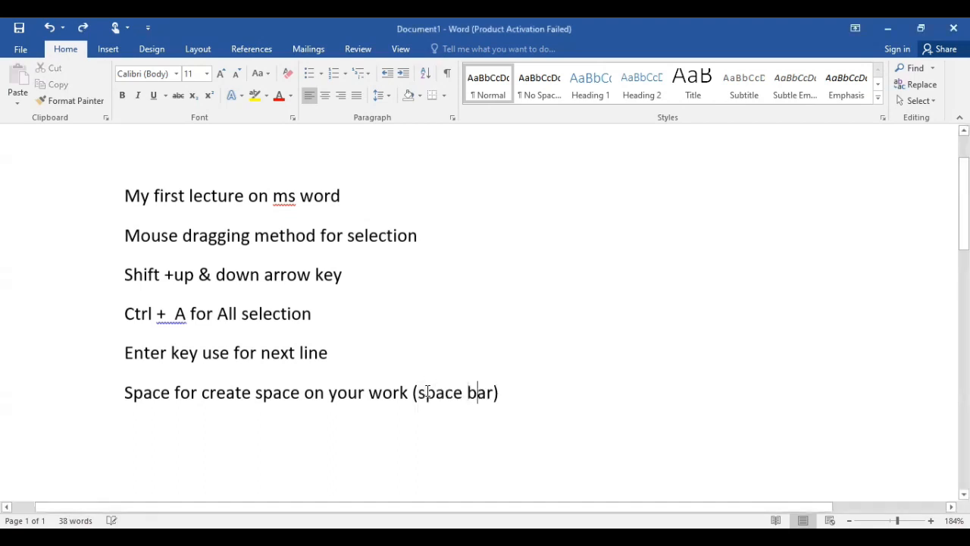
- Add a seventh line reading "Backspace use for remove specific word" below the space bar line
key(Return)
scroll(427, 389, down, 3)
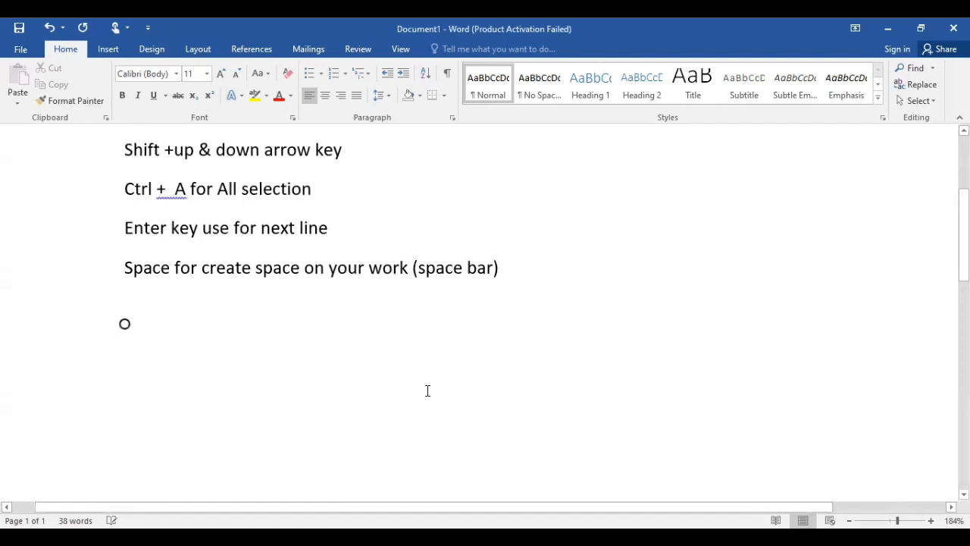
text(back)
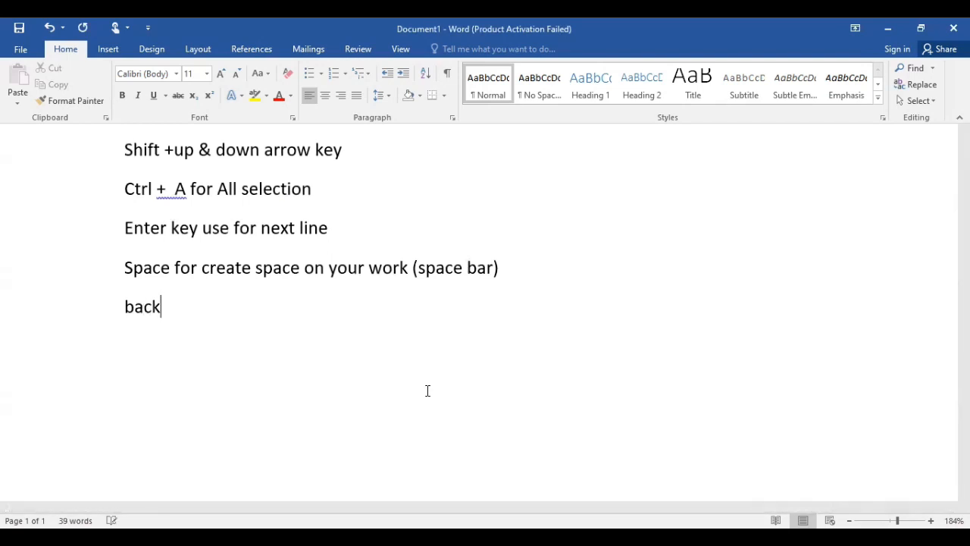
text(space )
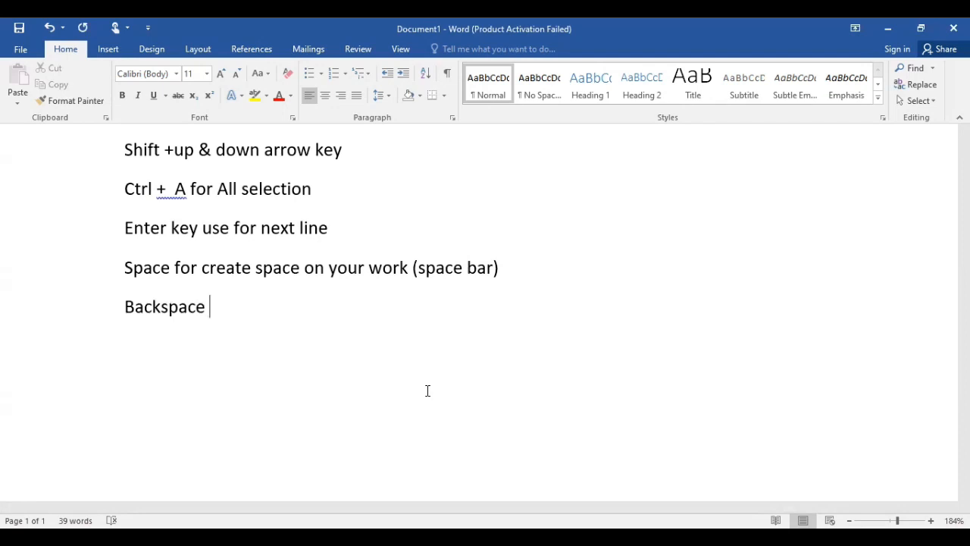
text(use fo)
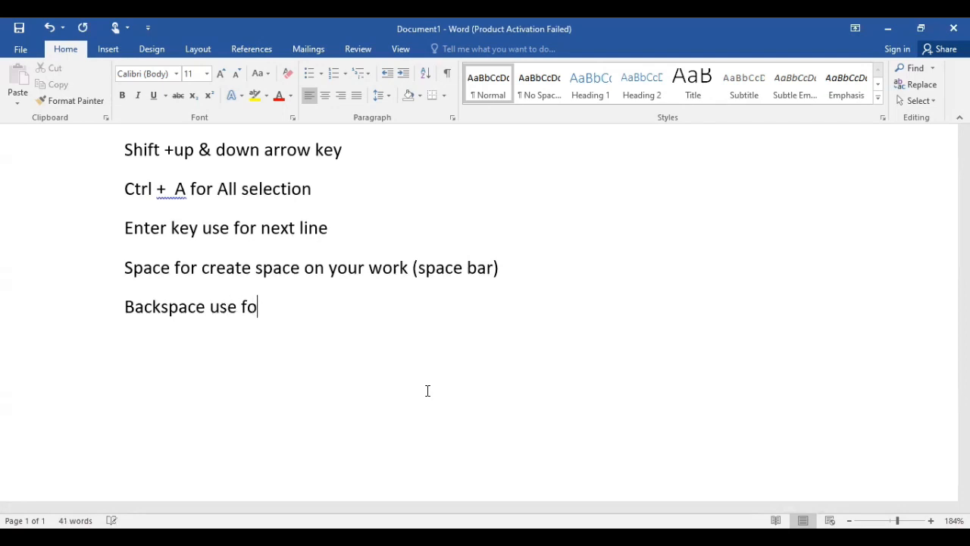
text(r remov)
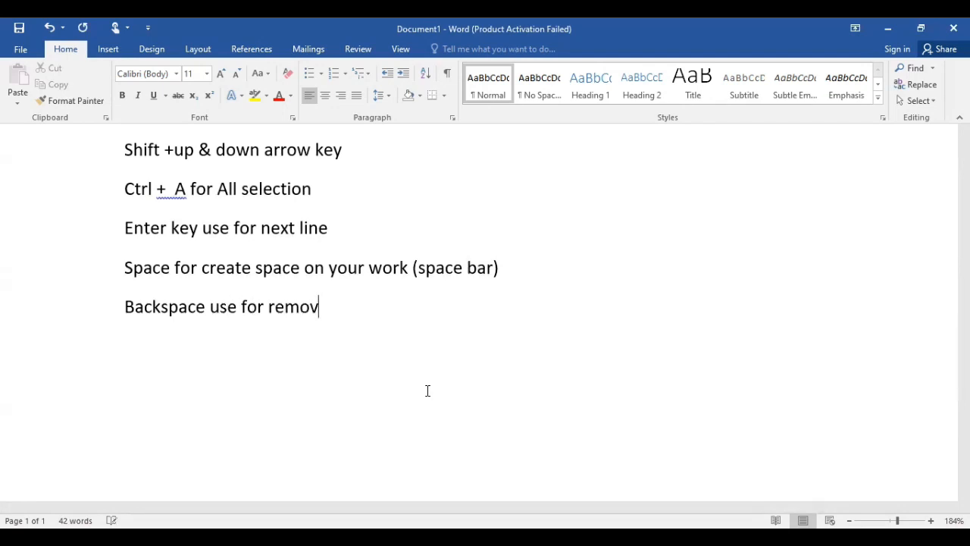
text(e specif)
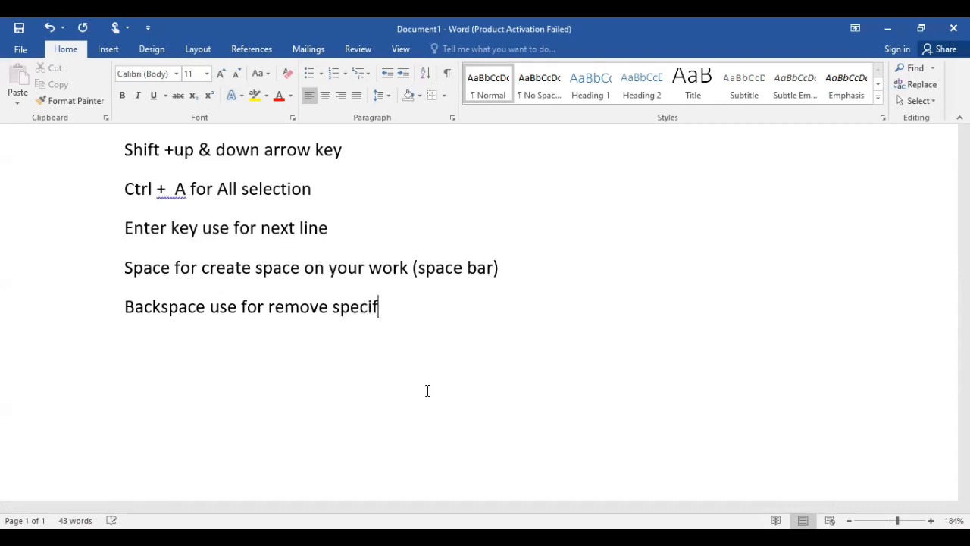
text(ic word)
- Insert the word "key" after "Backspace" in the seventh line
click(206, 307)
text(k)
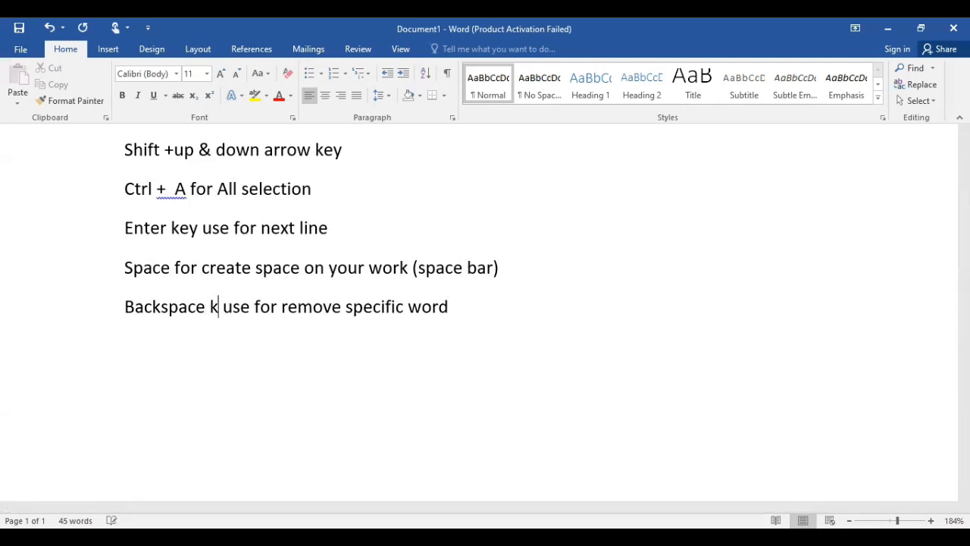
text(ey)
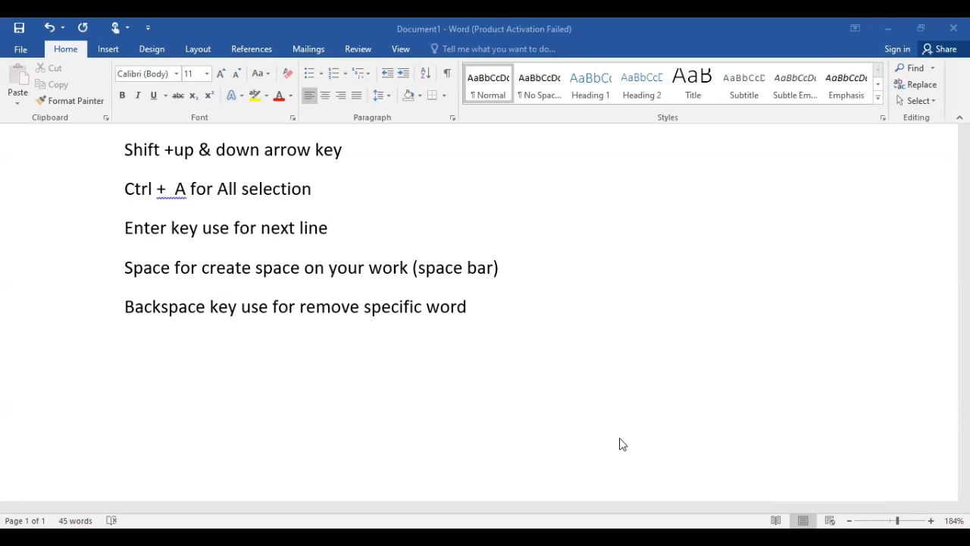
- Select all seven lines from the start of the document and set their font to Elephant
scroll(623, 444, up, 2)
scroll(623, 444, down, 1)
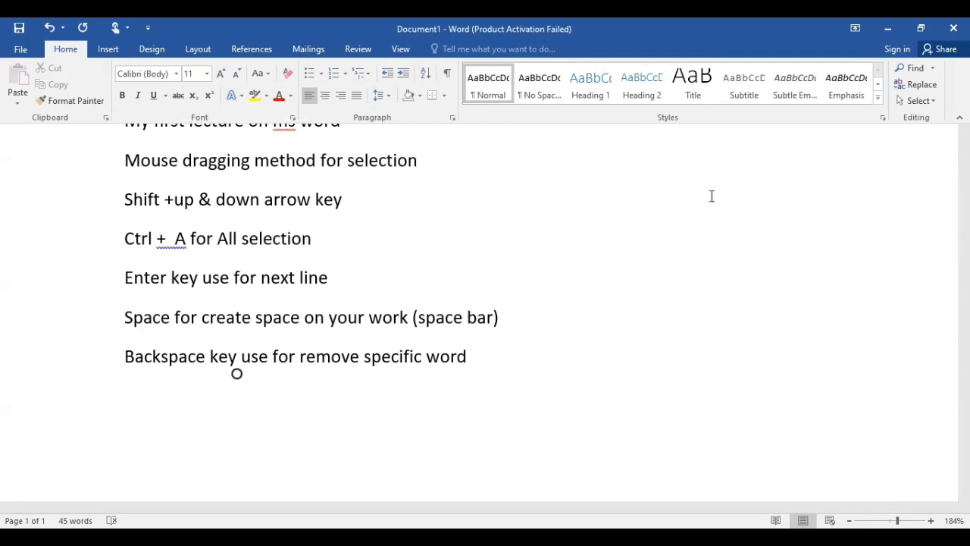
scroll(712, 196, up, 2)
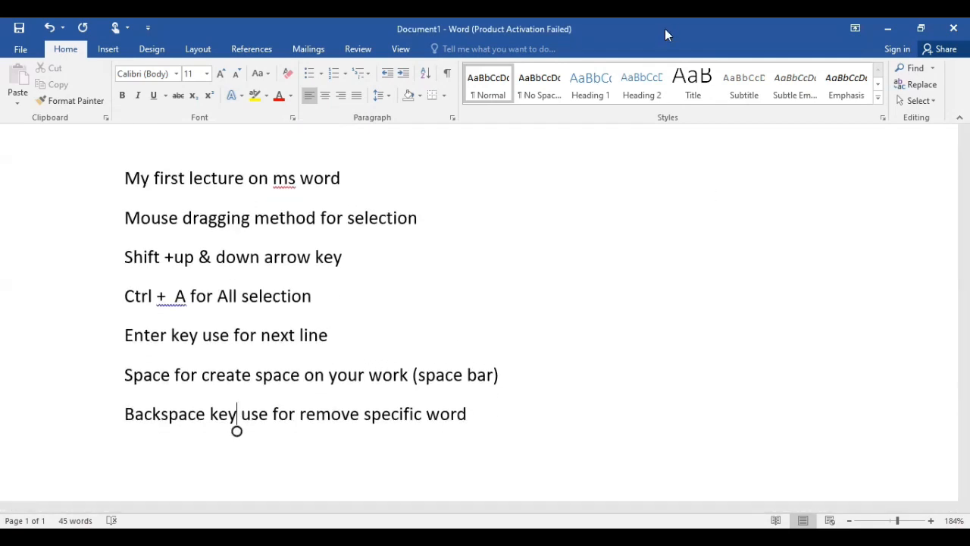
key(ctrl+Home)
key(shift+Down)
key(shift+Down)
key(shift+Down)
key(shift+Down)
key(shift+Down)
key(shift+Down)
key(shift+Down)
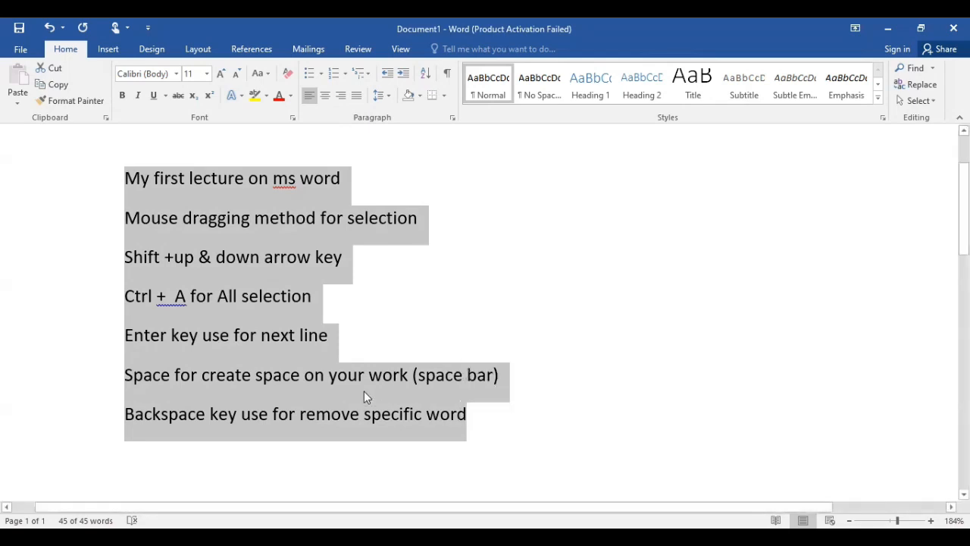
click(178, 74)
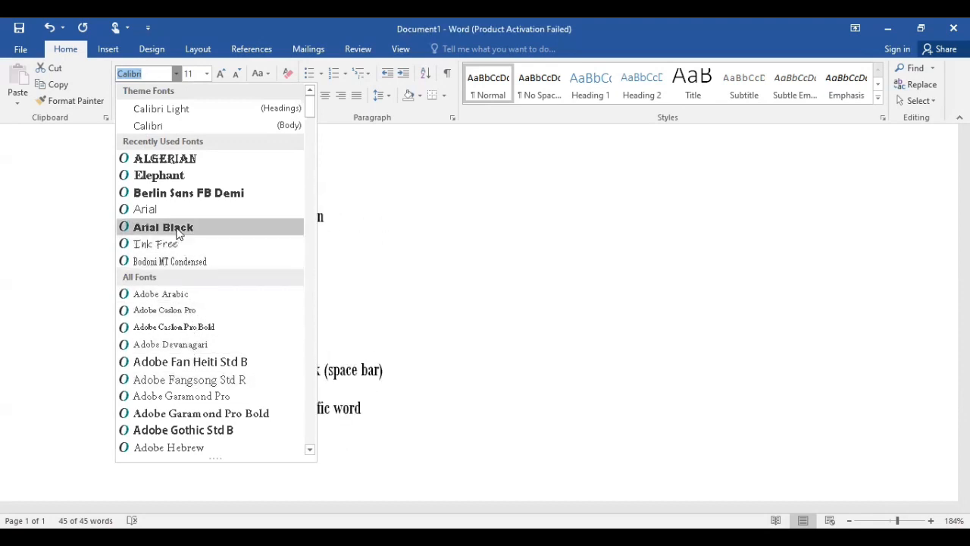
click(160, 175)
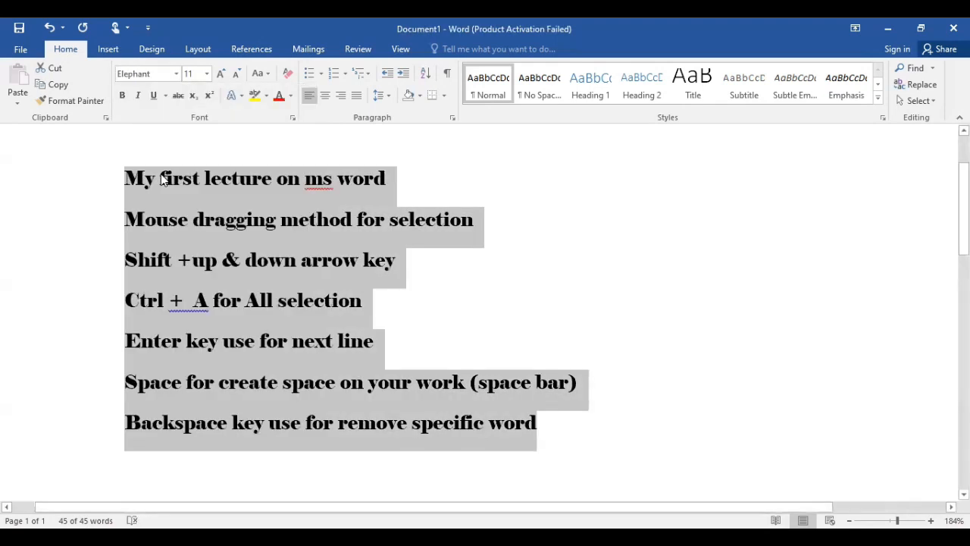
- Set the font size of all seven lines to 11 and select the whole document's text
click(207, 73)
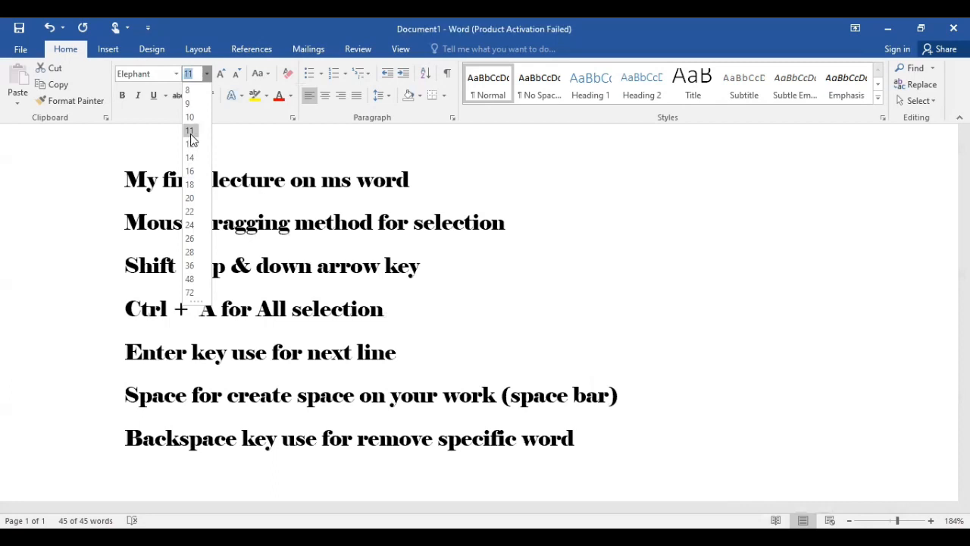
click(189, 134)
key(ctrl+a)
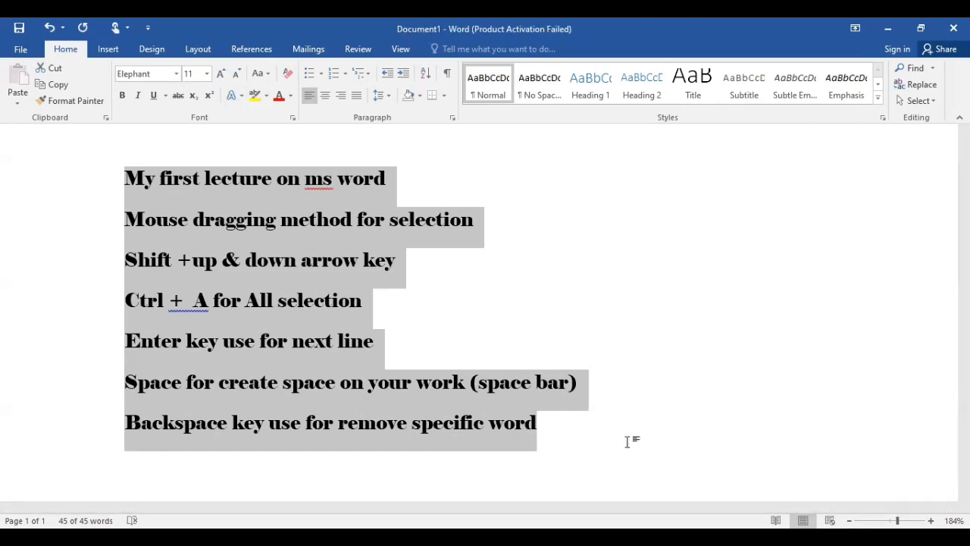
click(585, 324)
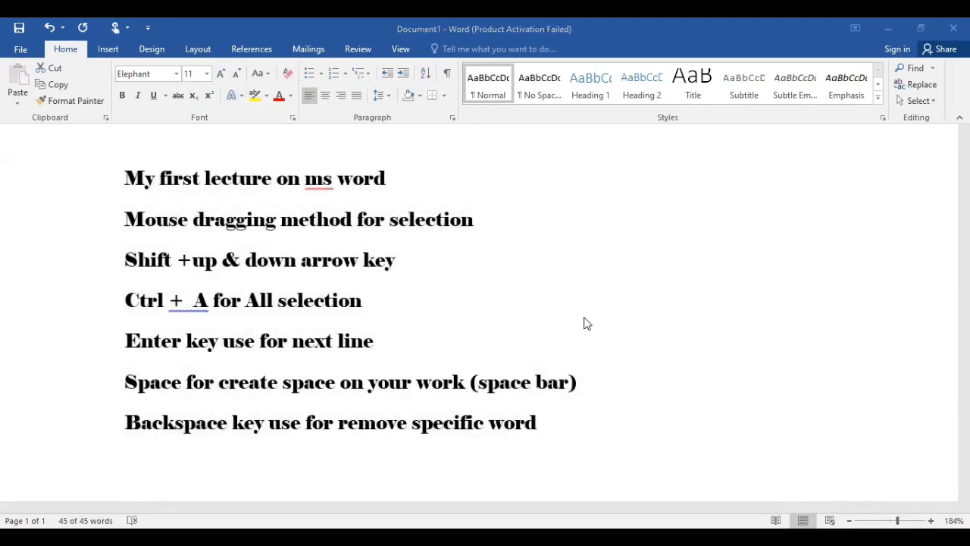